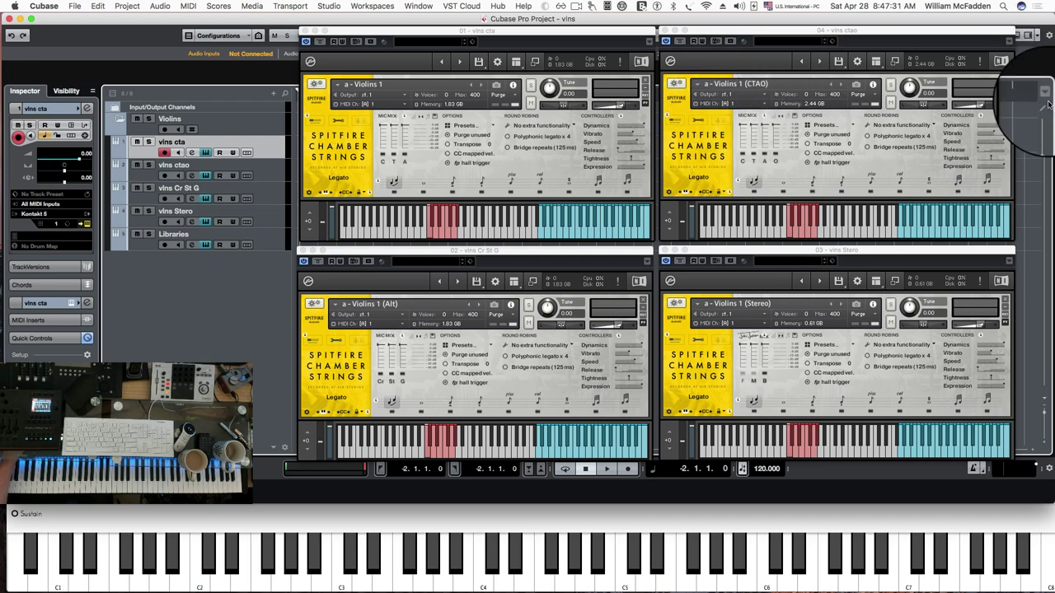
# Step: Show page 6 of the Spitfire manual in Preview (Alt Mics, CTAO Mics, Stereo Mixes), then move it aside
pyautogui.press('super+Tab')
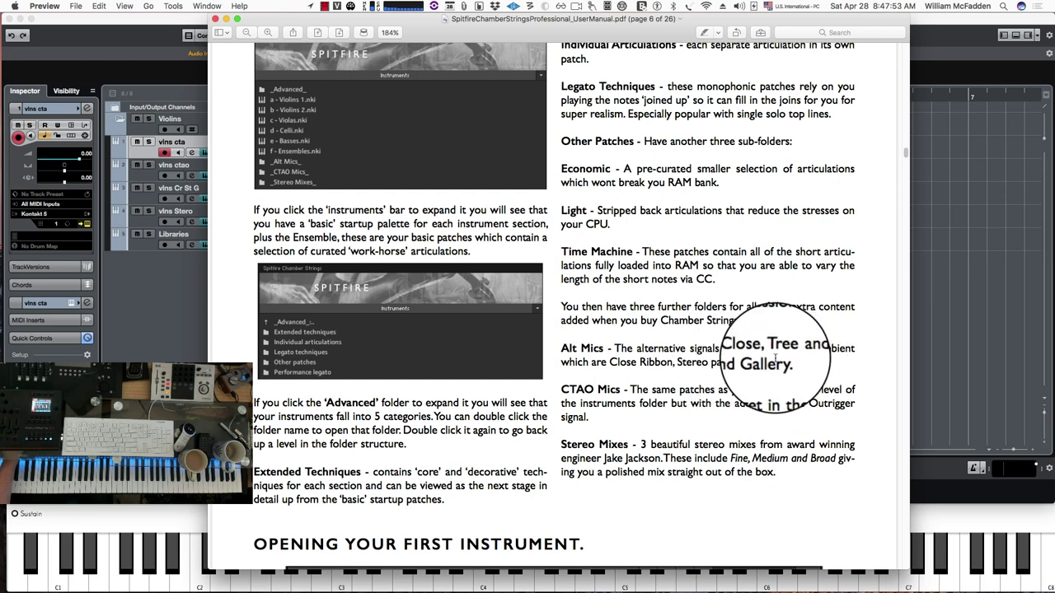
pyautogui.scroll(-1, 774, 363)
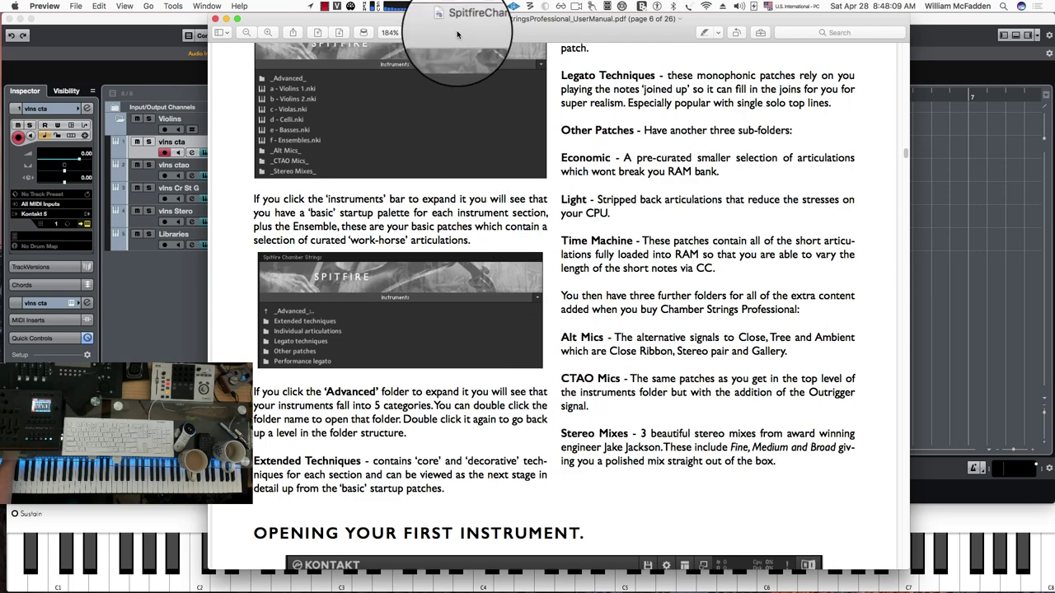
pyautogui.moveTo(456, 29); pyautogui.dragTo(829, 29)
# Step: Hide the manual, position the 05 - Libraries Kontakt window and select Spitfire's _Alt Mics_ folder
pyautogui.press('super+w')
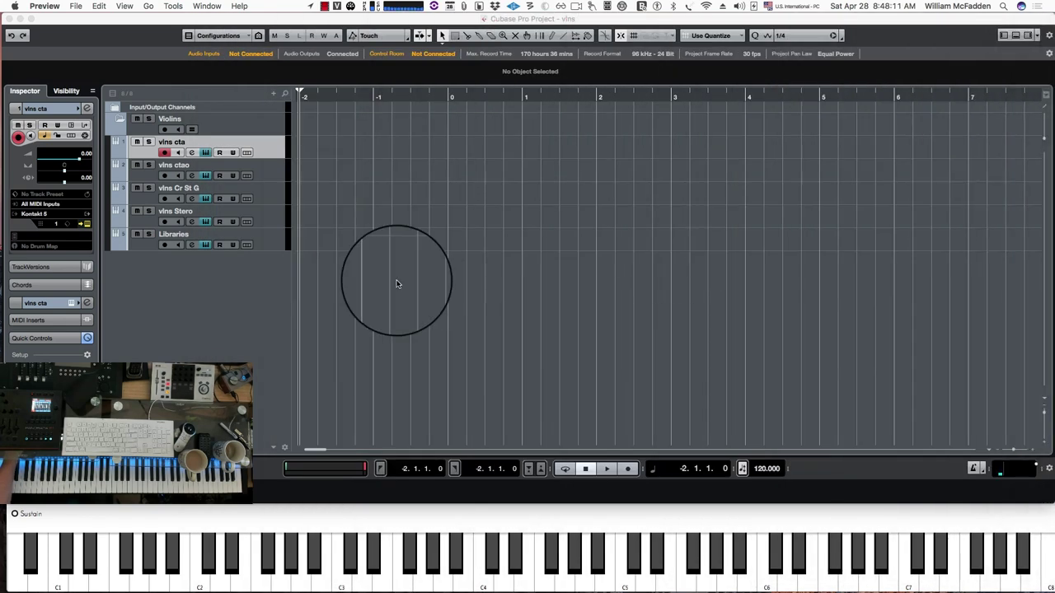
pyautogui.click(458, 263)
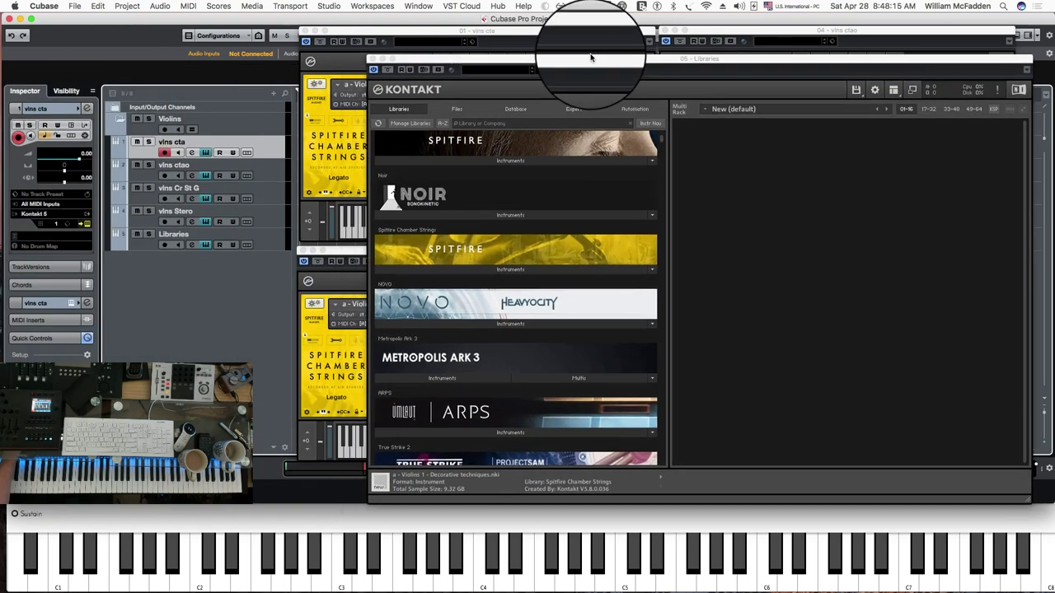
pyautogui.moveTo(594, 58); pyautogui.dragTo(577, 36)
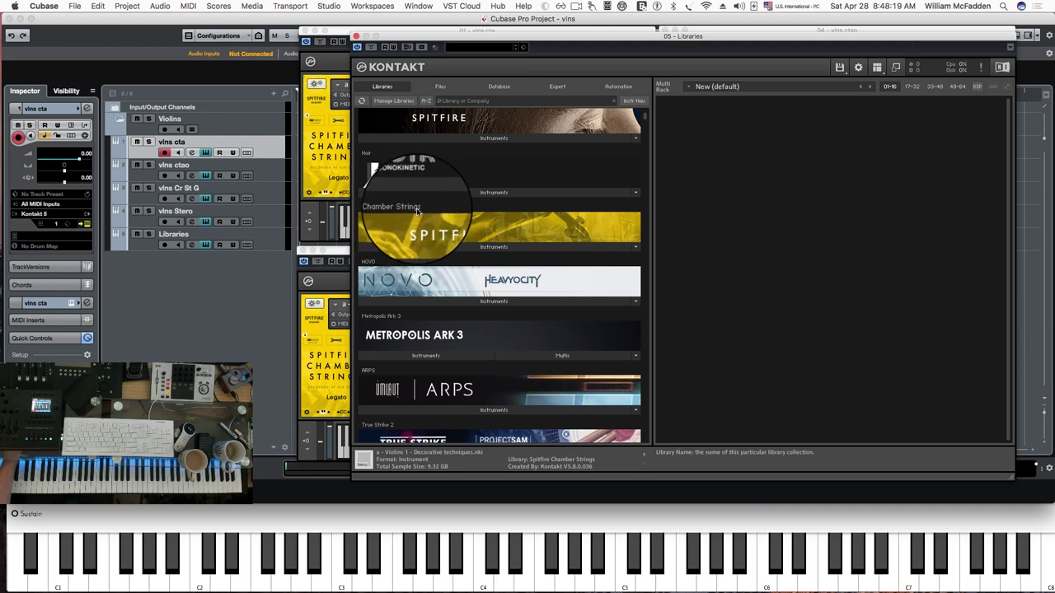
pyautogui.click(493, 246)
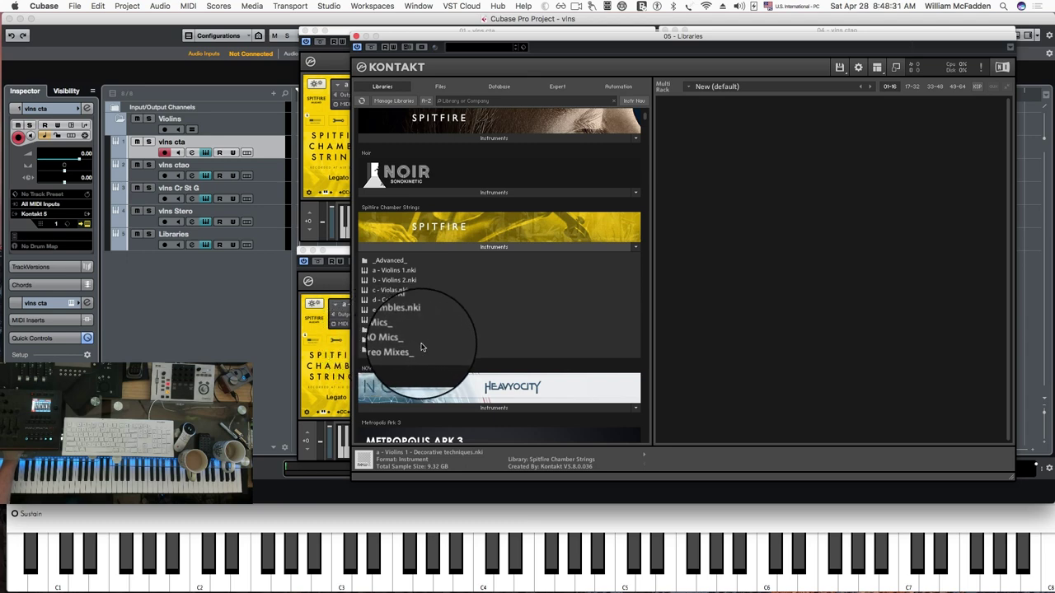
pyautogui.click(382, 332)
# Step: Browse _Alt Mics_ and its _Advanced_ subfolders (Other patches, Extended techniques), then return to the top level
pyautogui.doubleClick(382, 332)
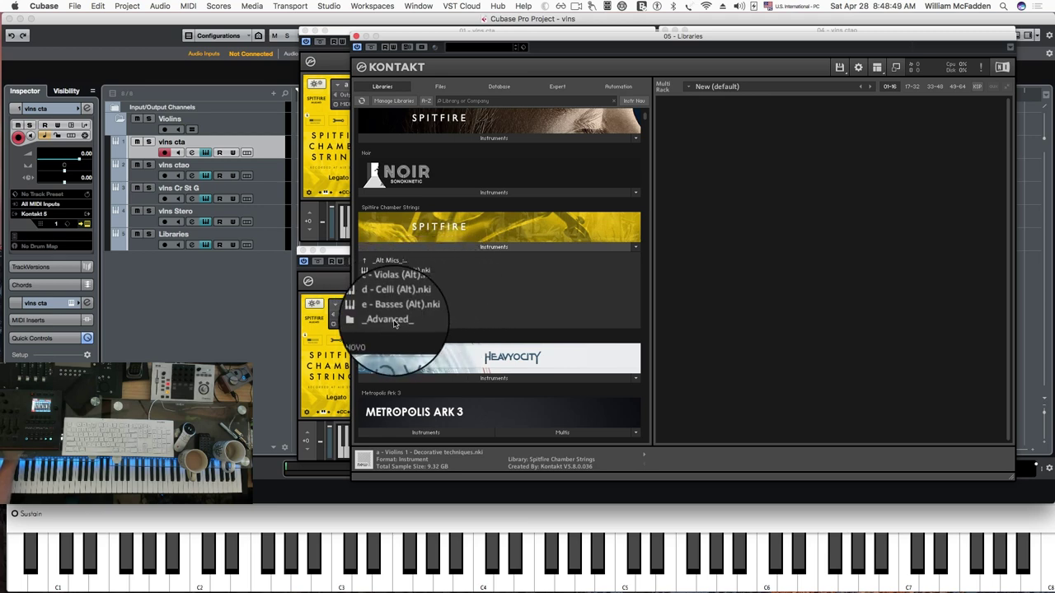
pyautogui.doubleClick(394, 321)
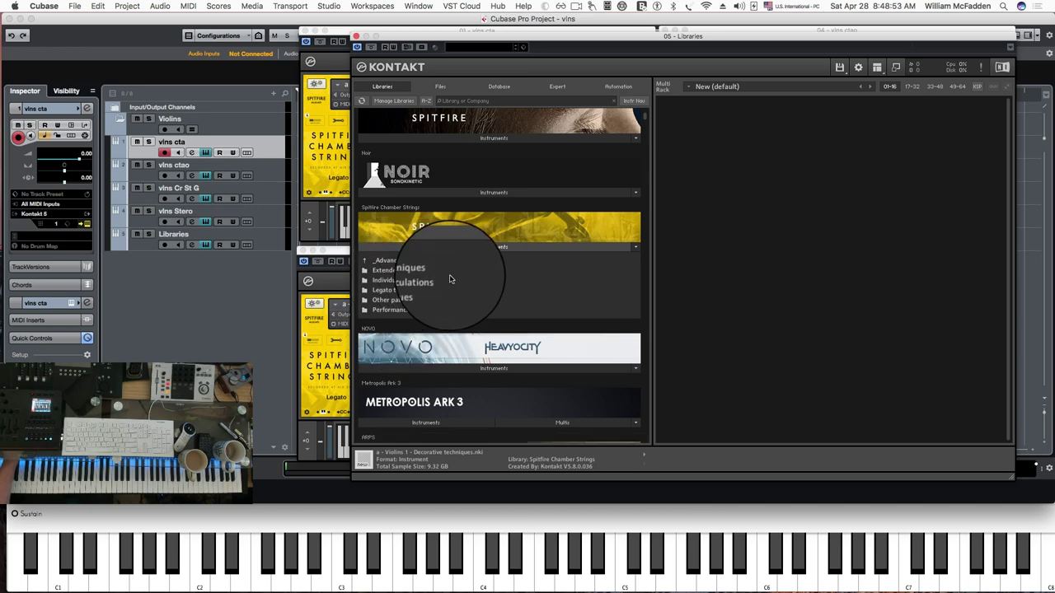
pyautogui.doubleClick(392, 301)
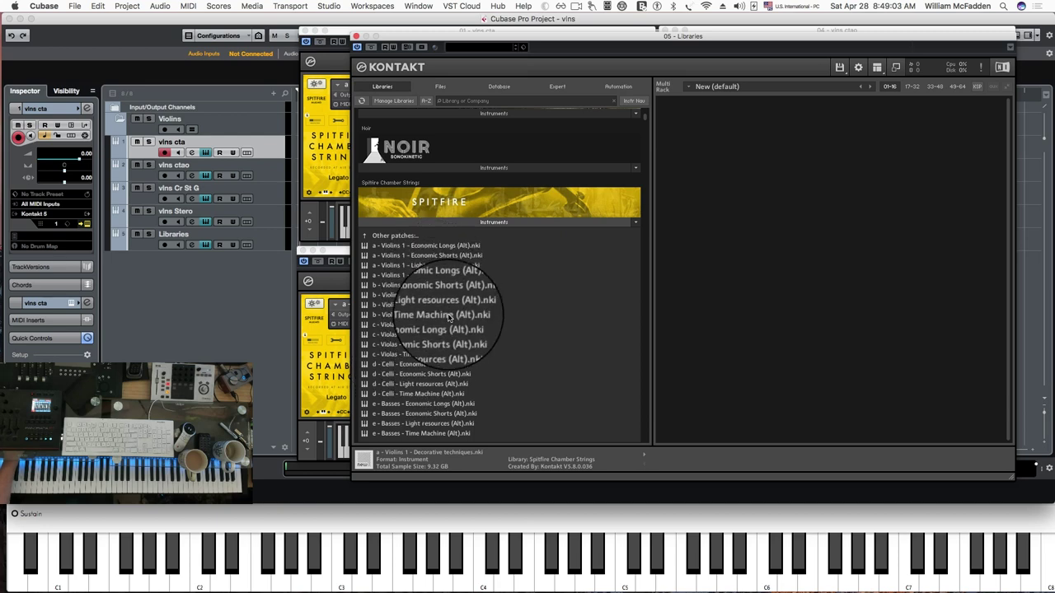
pyautogui.doubleClick(386, 239)
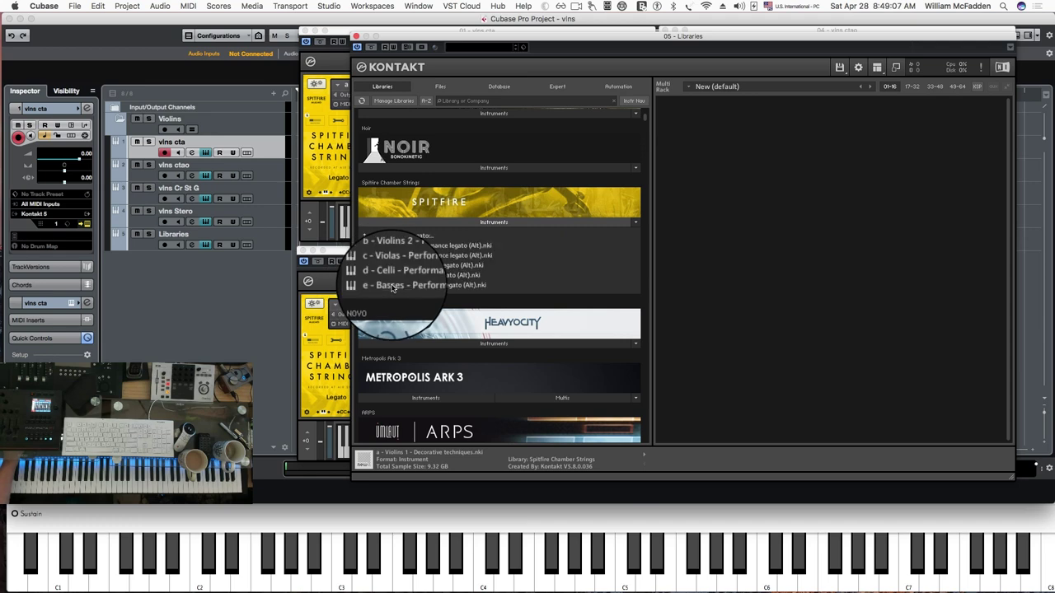
pyautogui.doubleClick(391, 239)
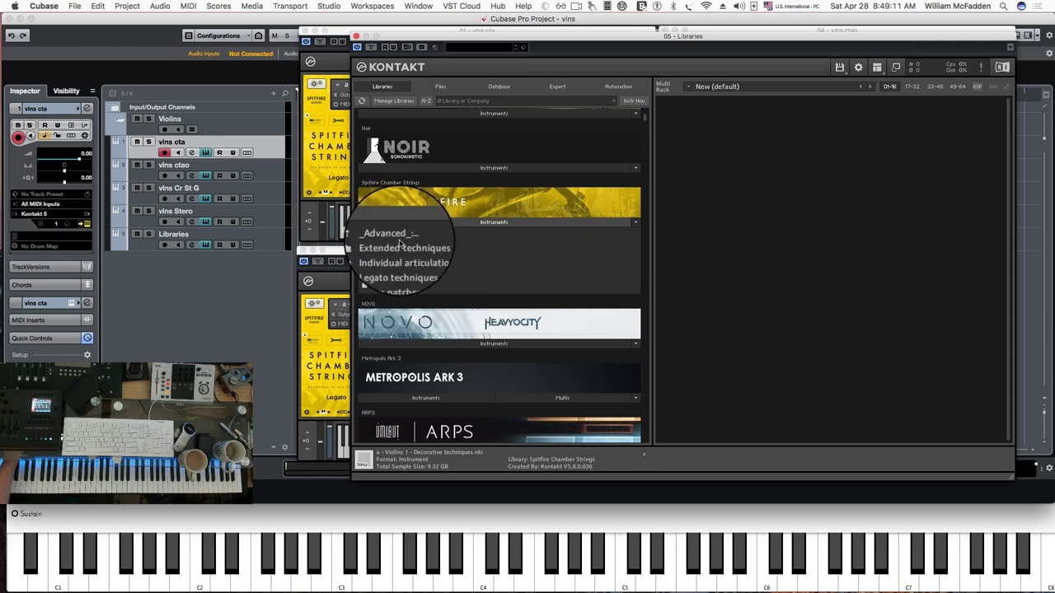
pyautogui.doubleClick(394, 245)
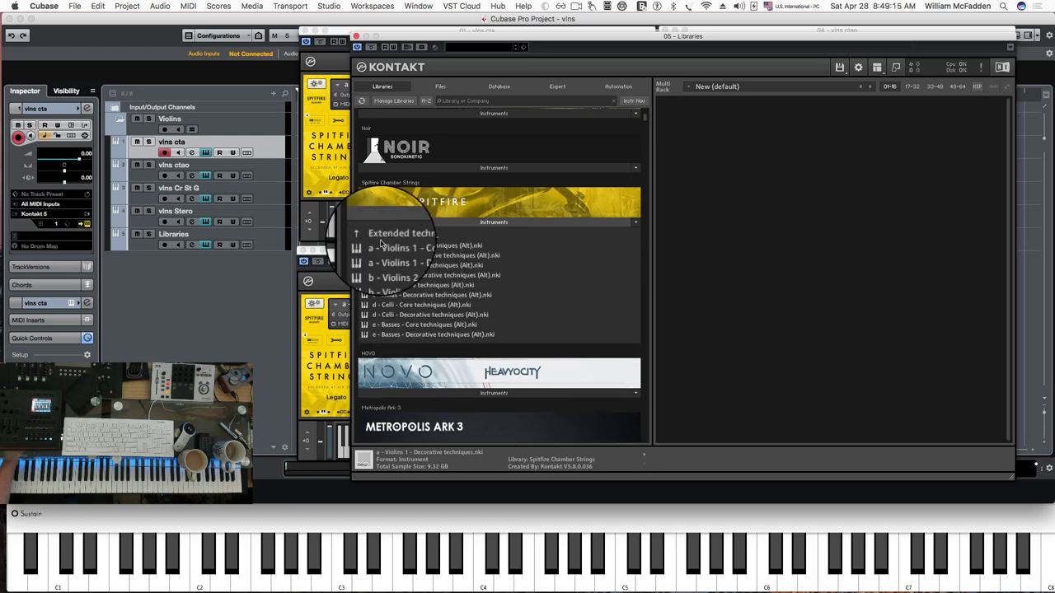
pyautogui.doubleClick(384, 236)
pyautogui.click(383, 239)
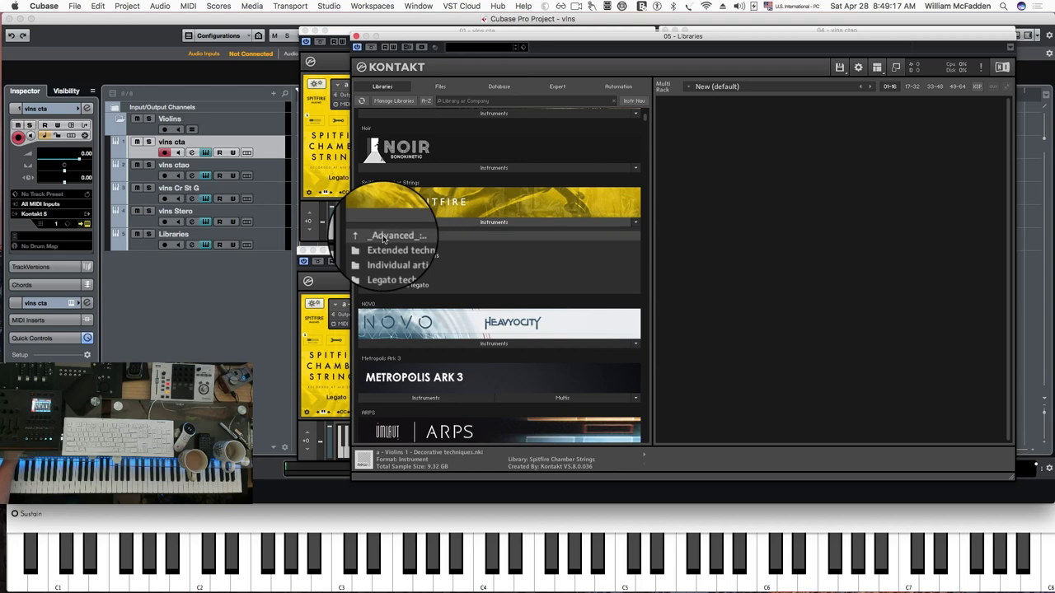
pyautogui.doubleClick(383, 238)
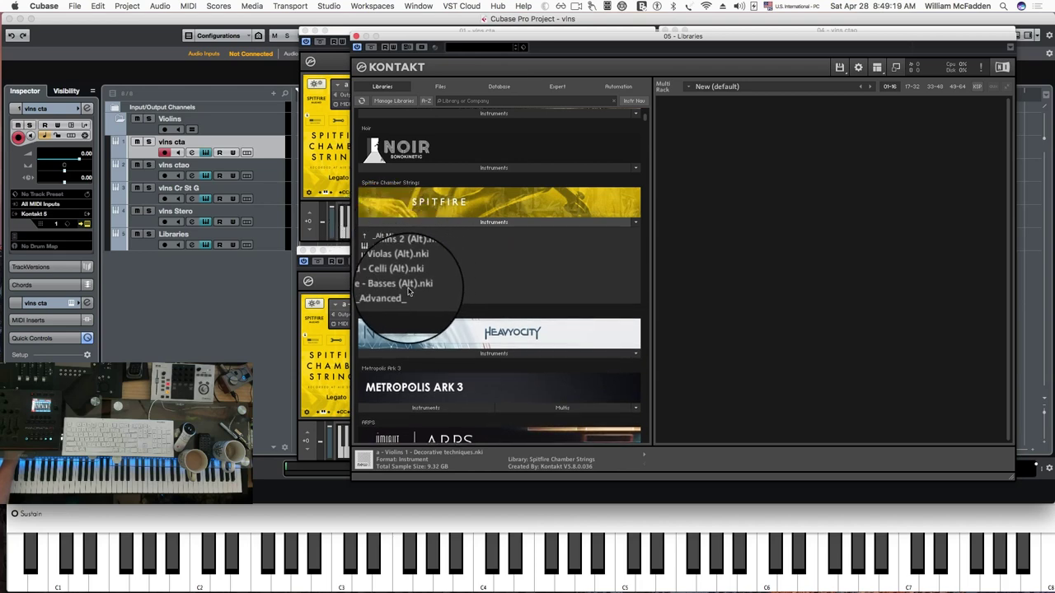
pyautogui.doubleClick(389, 238)
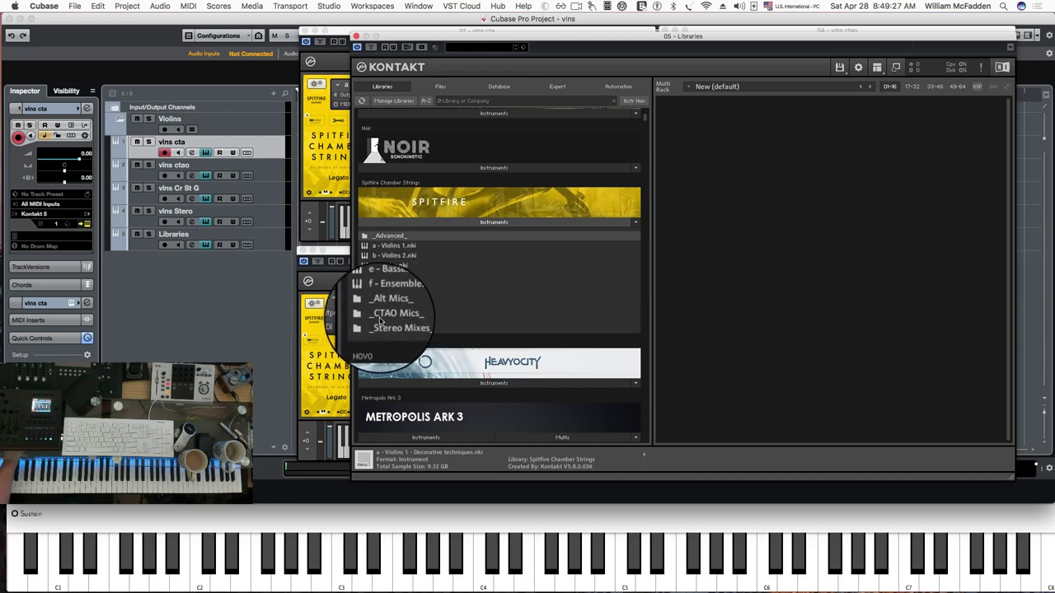
# Step: Check _CTAO Mics_, then load a - Violins 1 (Stereo).nki from _Stereo Mixes_
pyautogui.click(382, 321)
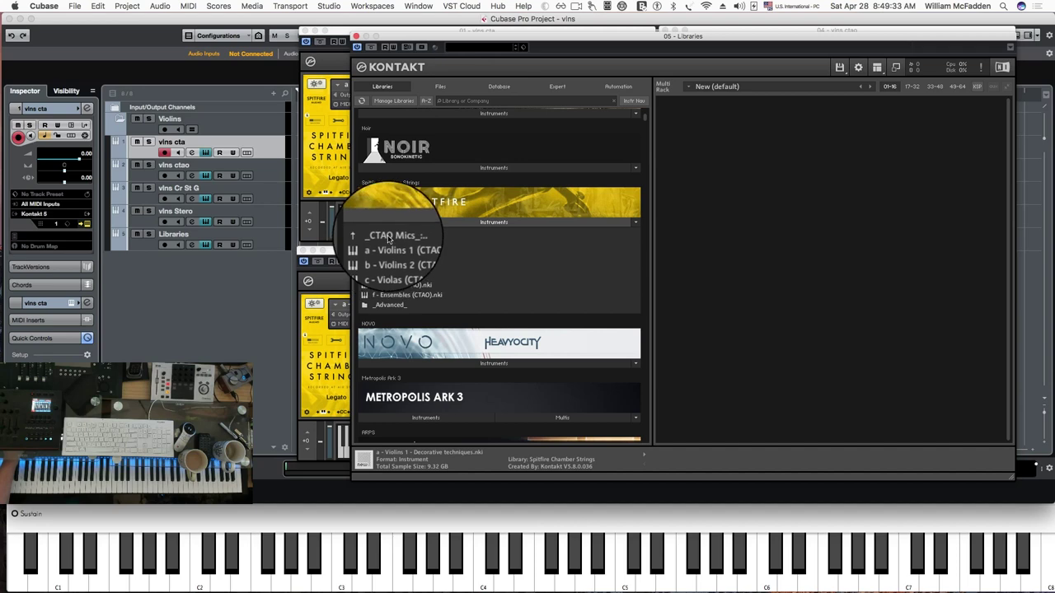
pyautogui.click(389, 236)
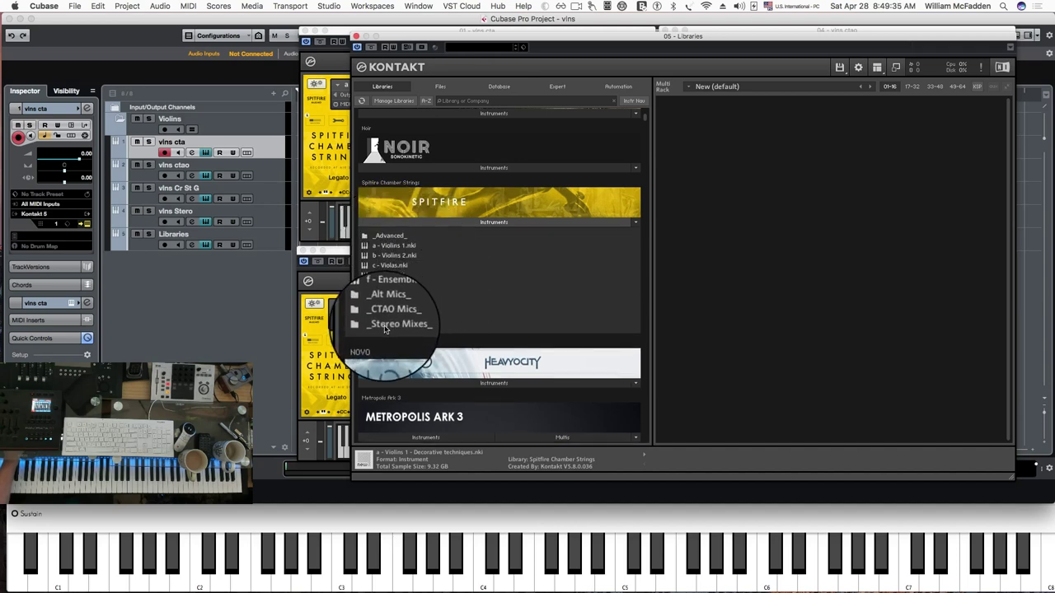
pyautogui.click(385, 325)
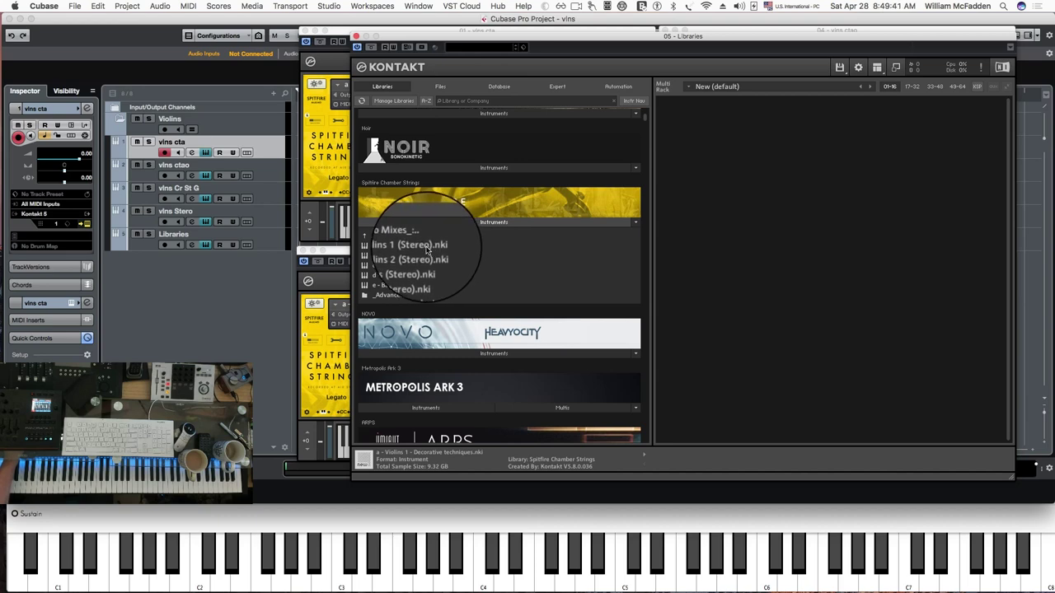
pyautogui.doubleClick(414, 246)
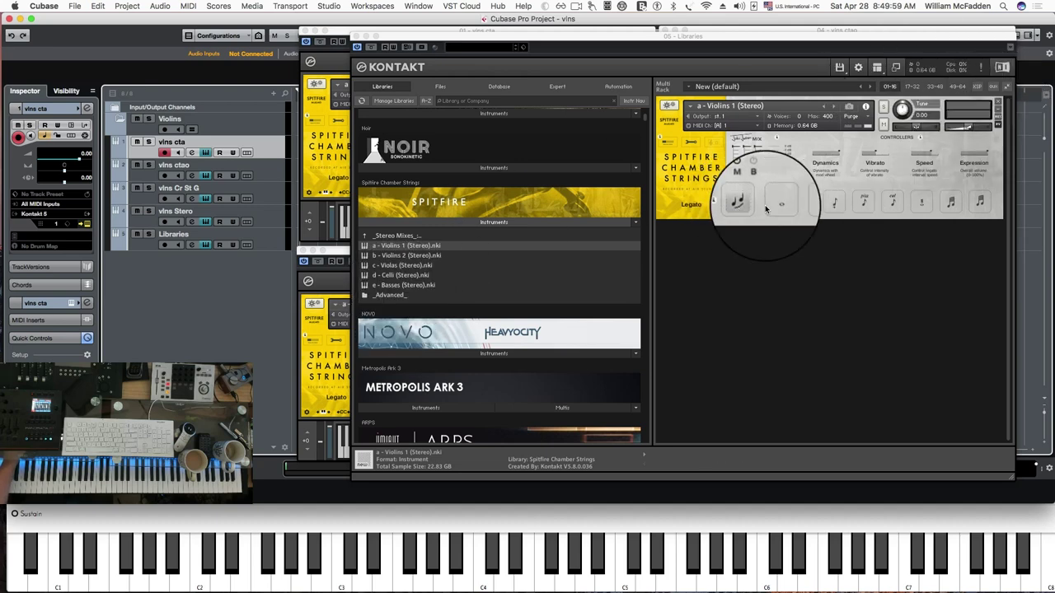
# Step: Audition Violins 1 (Stereo) on Spiccato, Pizzicato, Col Legno and Tremolo, then open the _Advanced_ folder
pyautogui.click(806, 203)
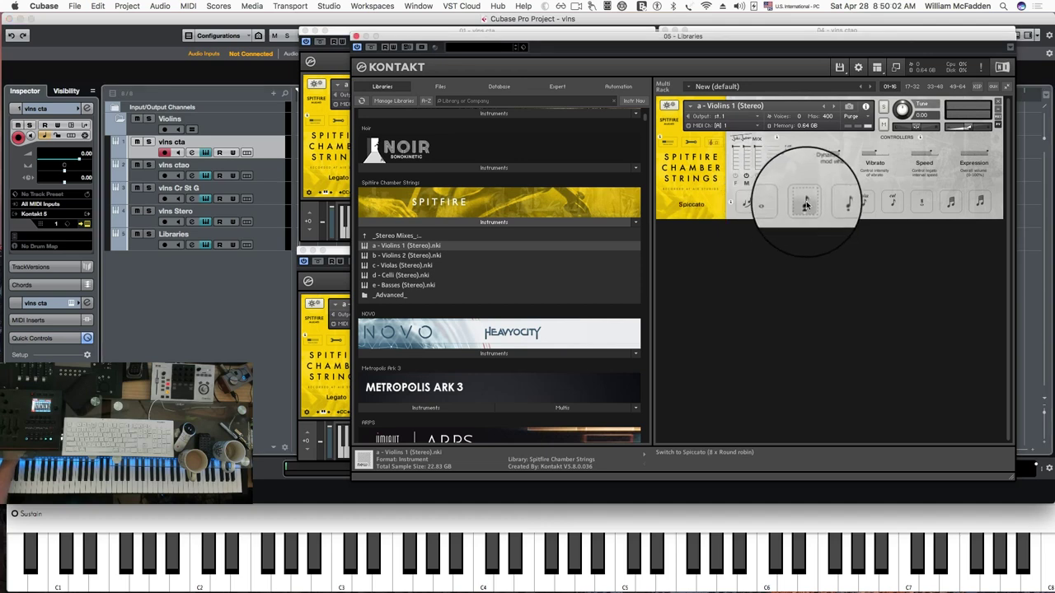
pyautogui.click(862, 204)
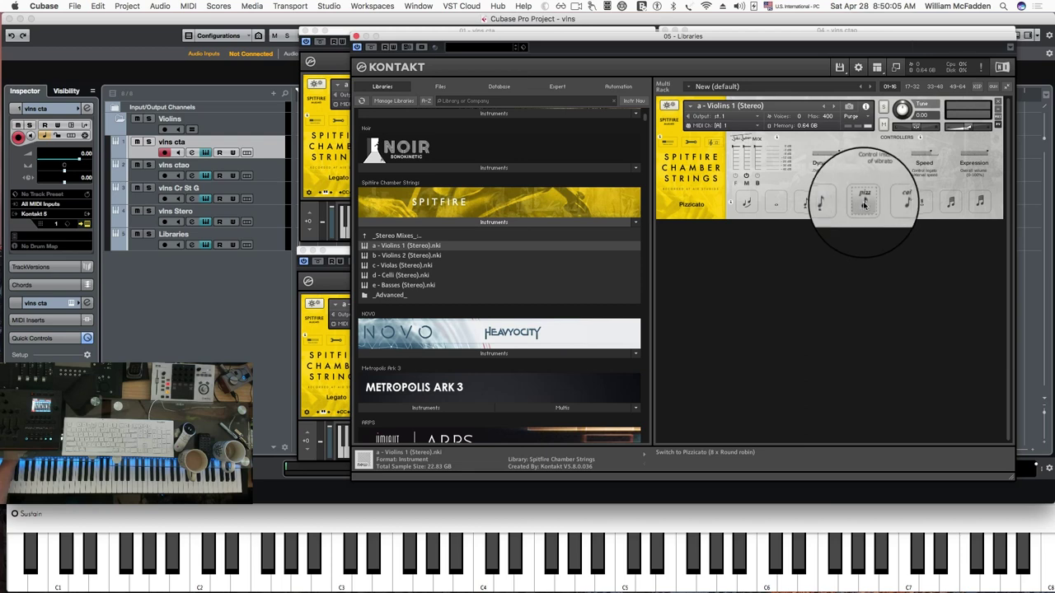
pyautogui.click(892, 203)
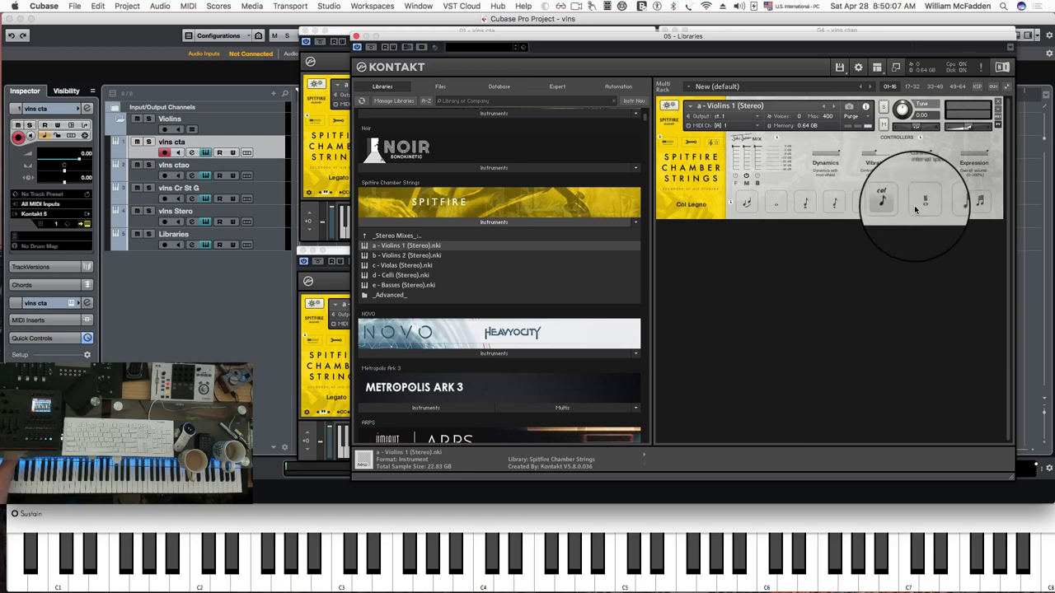
pyautogui.click(922, 203)
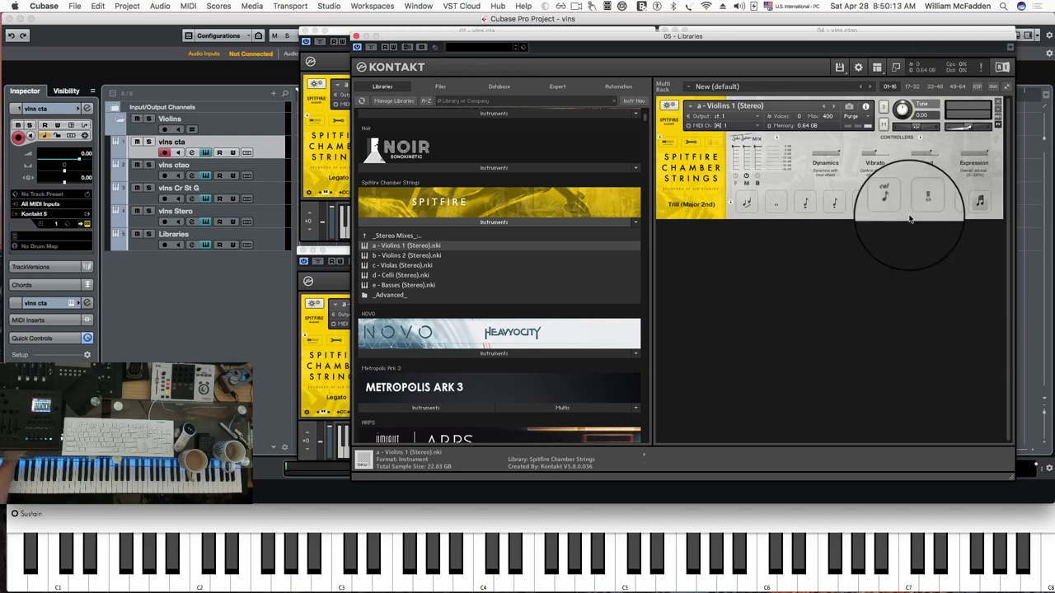
pyautogui.click(392, 298)
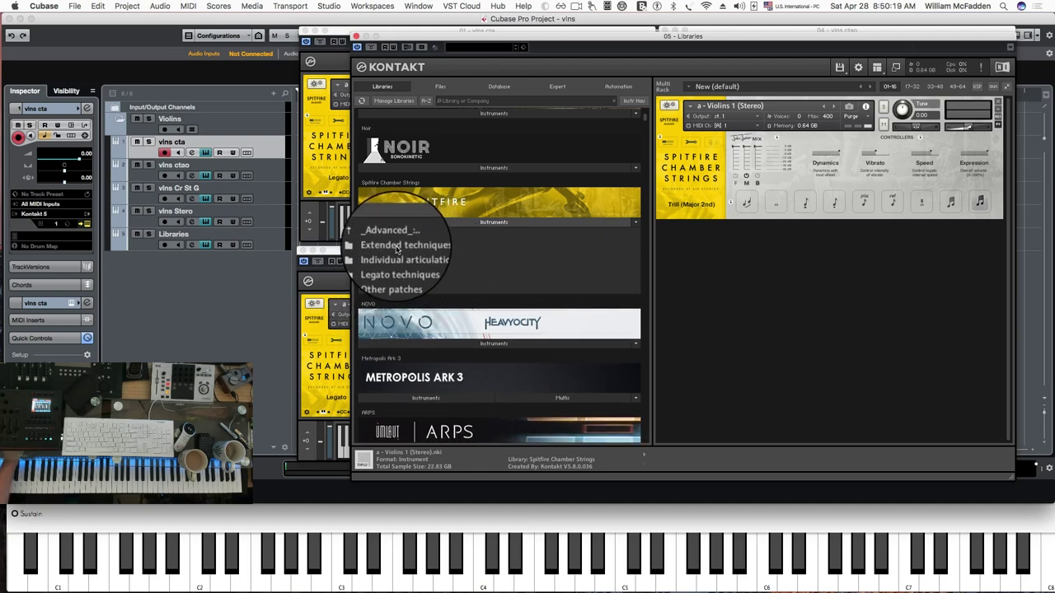
# Step: Browse the Stereo Mixes _Advanced_ subfolders: Extended techniques, Individual articulations, Other patches, Performance legato
pyautogui.click(396, 246)
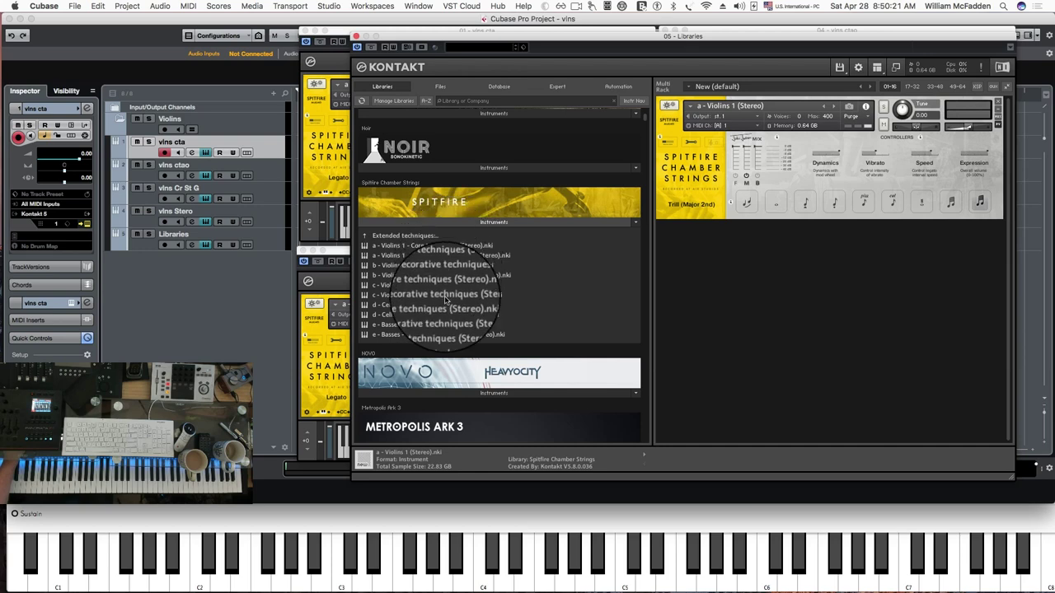
pyautogui.click(391, 236)
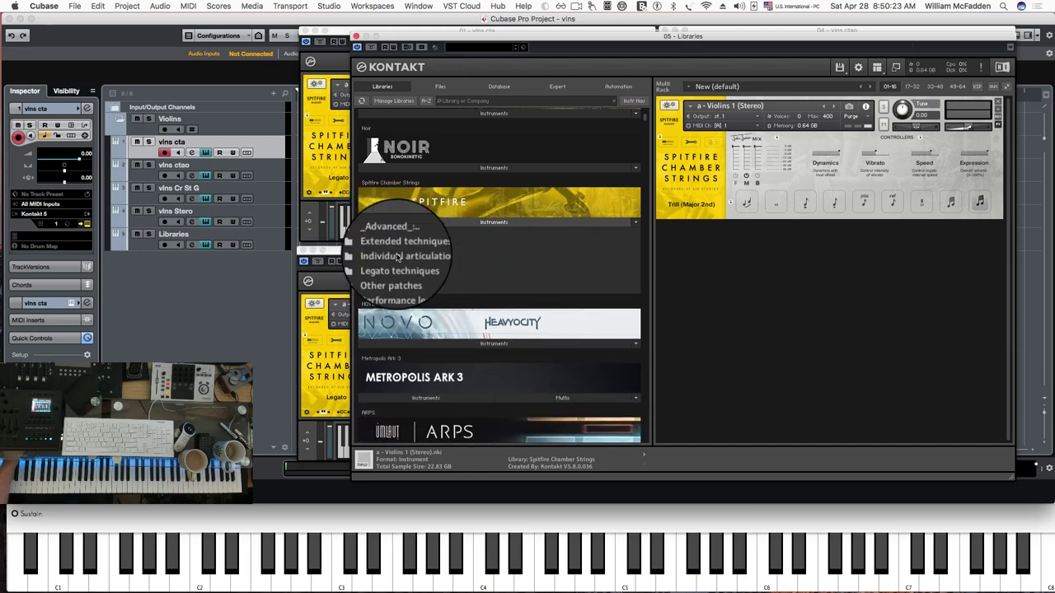
pyautogui.click(386, 257)
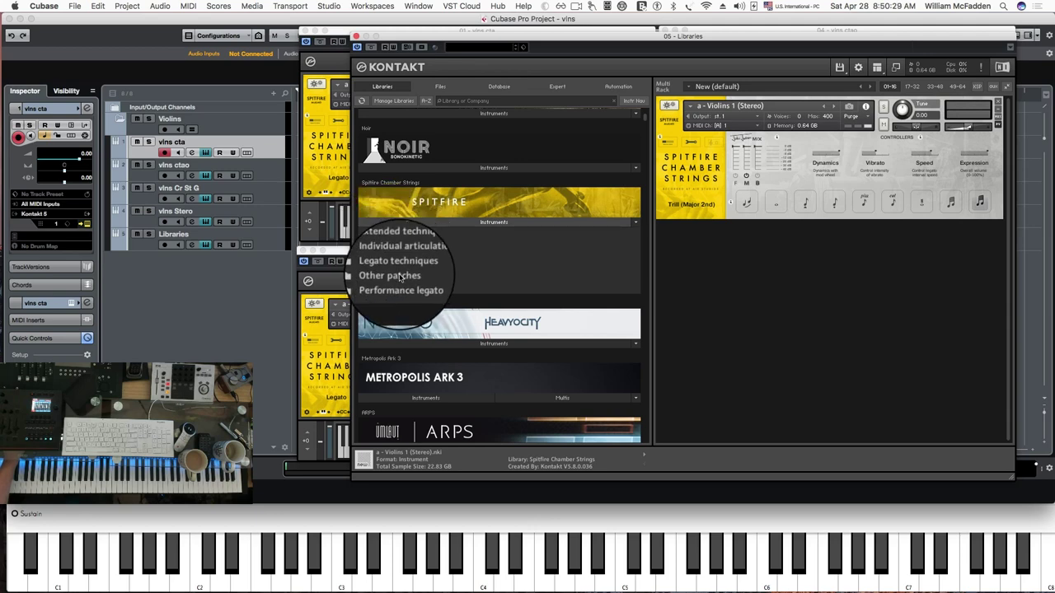
pyautogui.click(394, 277)
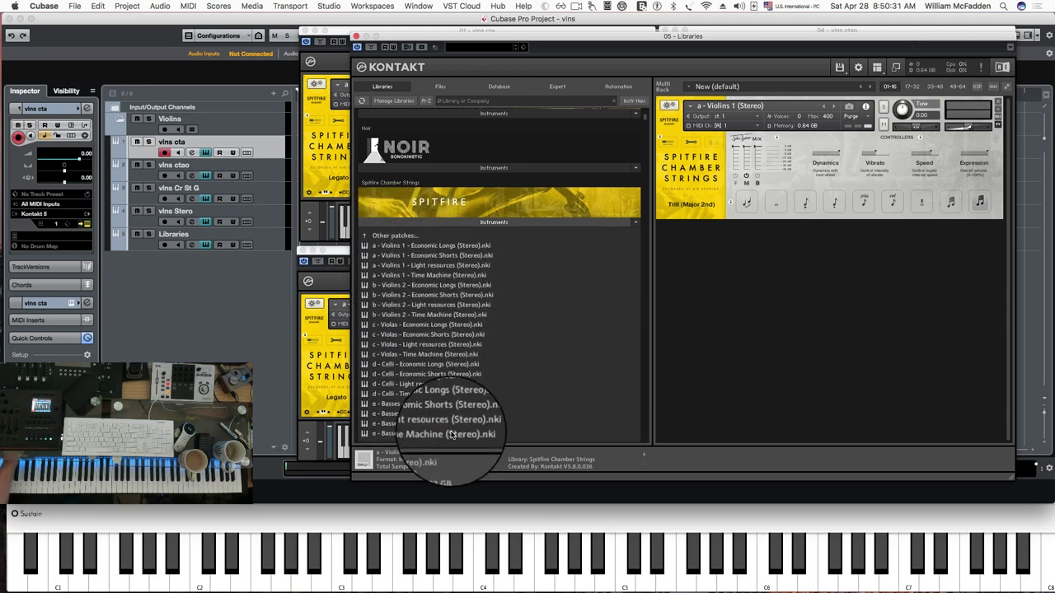
pyautogui.click(387, 239)
pyautogui.click(395, 286)
pyautogui.click(377, 240)
pyautogui.click(384, 239)
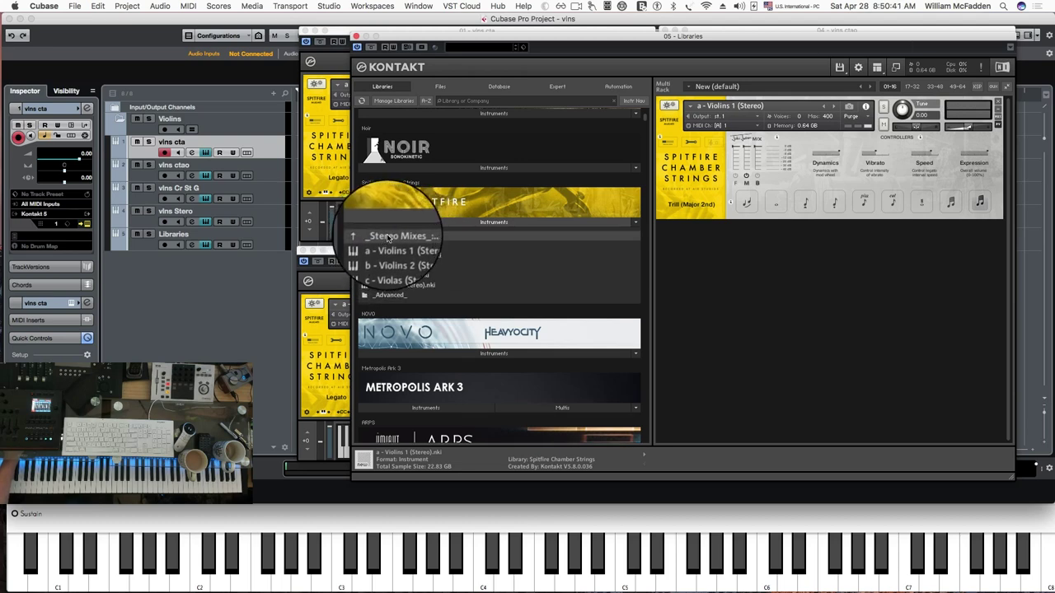
pyautogui.click(388, 238)
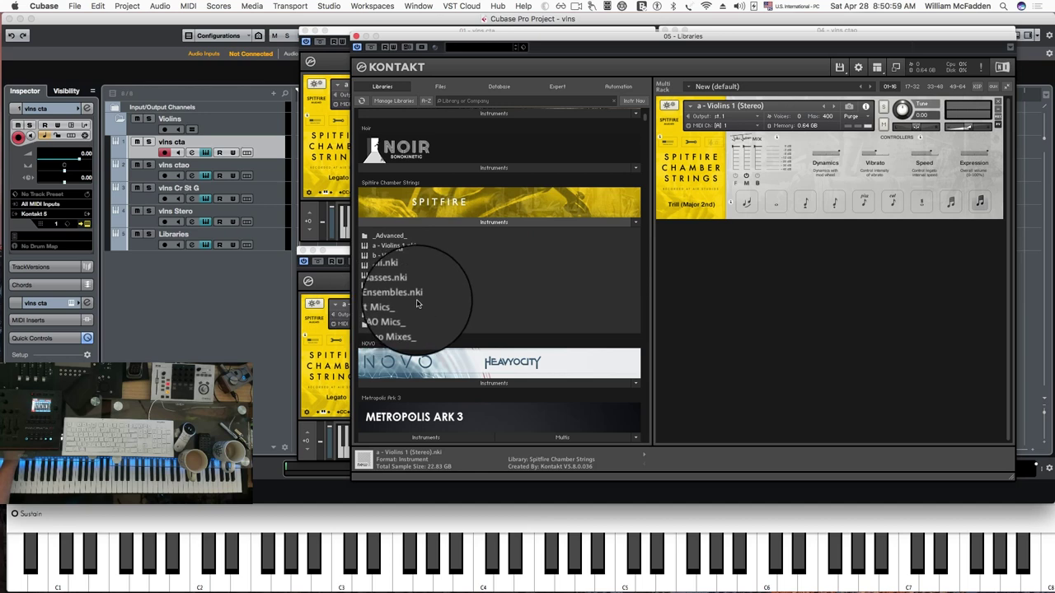
# Step: Return to the Spitfire top level and arrange the four Kontakt windows in a 2×2 tile
pyautogui.click(389, 240)
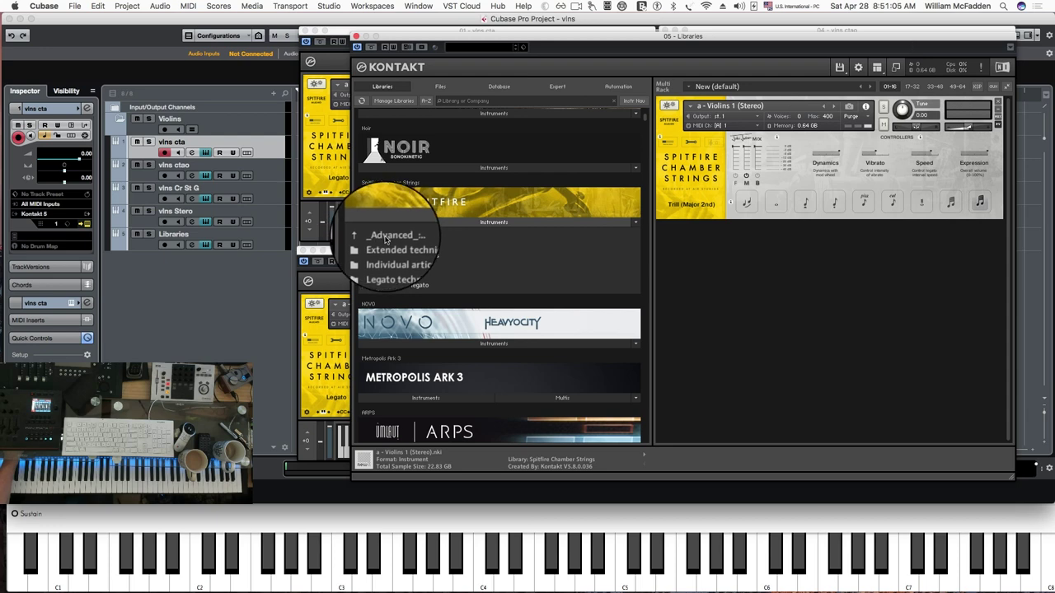
pyautogui.click(387, 237)
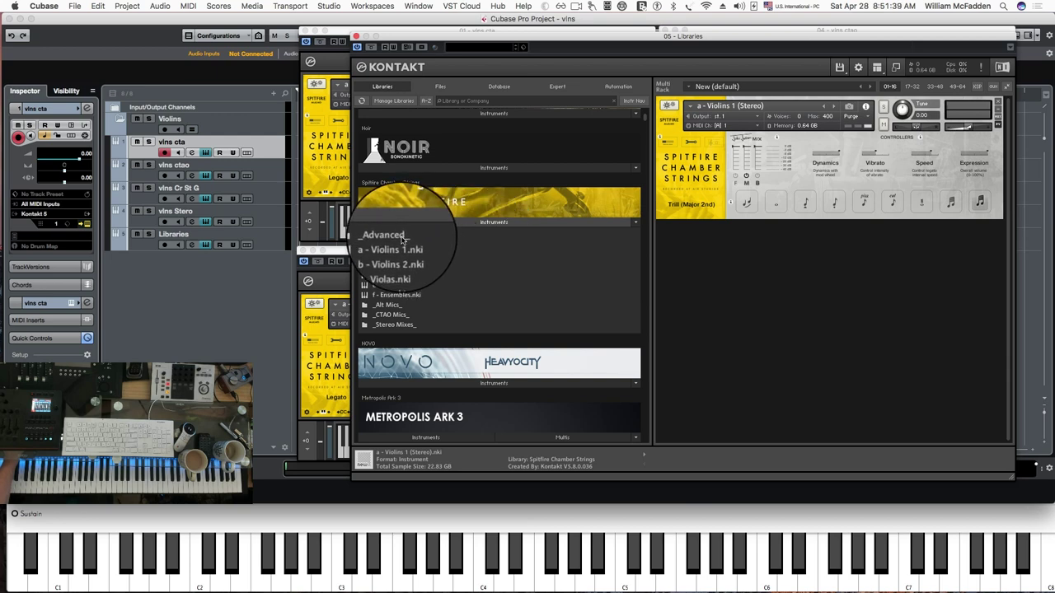
pyautogui.moveTo(428, 37); pyautogui.dragTo(416, 58)
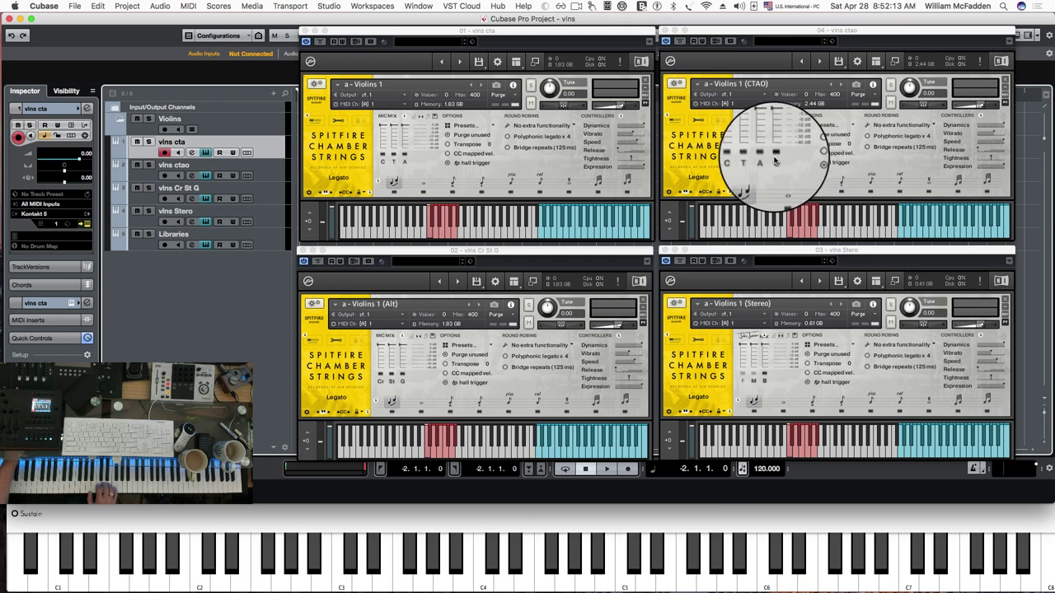
# Step: Audition Legato on the vlns ctao, vlns Cr St G and vlns Stero tracks, then focus the Stereo instance
pyautogui.click(259, 167)
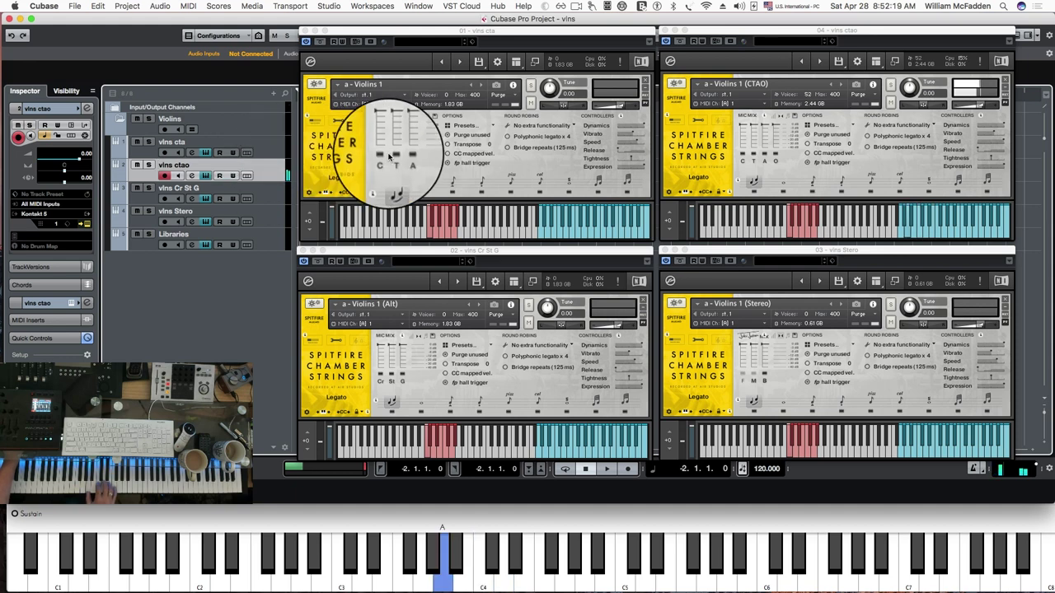
pyautogui.click(270, 198)
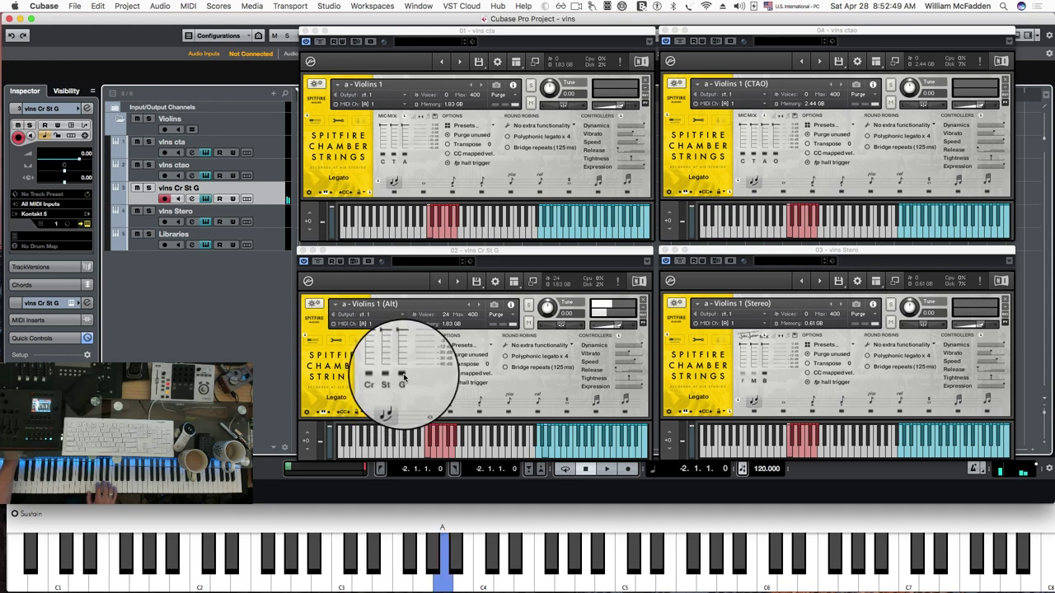
pyautogui.click(264, 218)
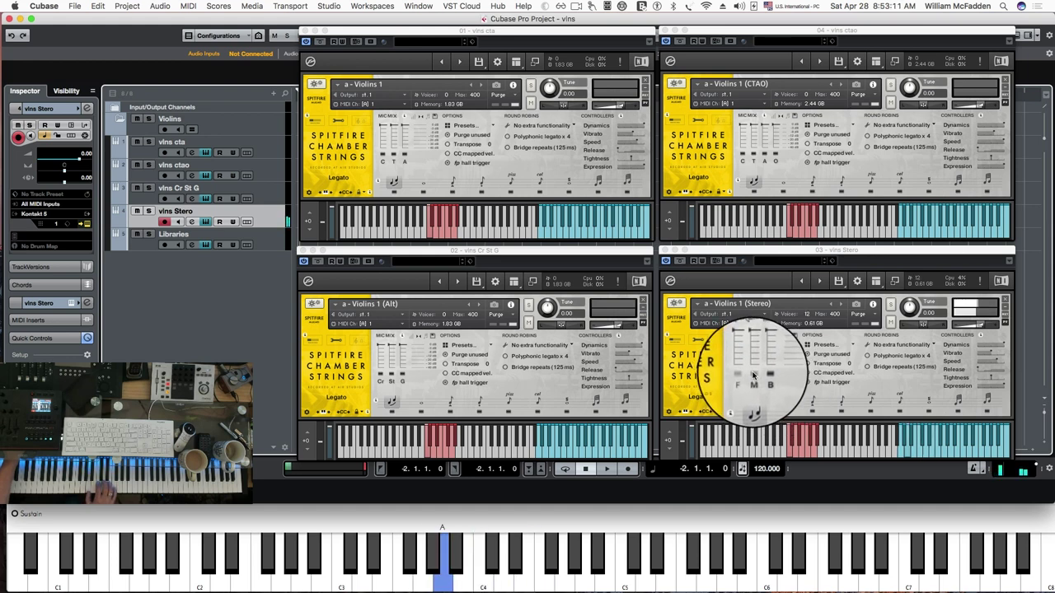
pyautogui.click(753, 375)
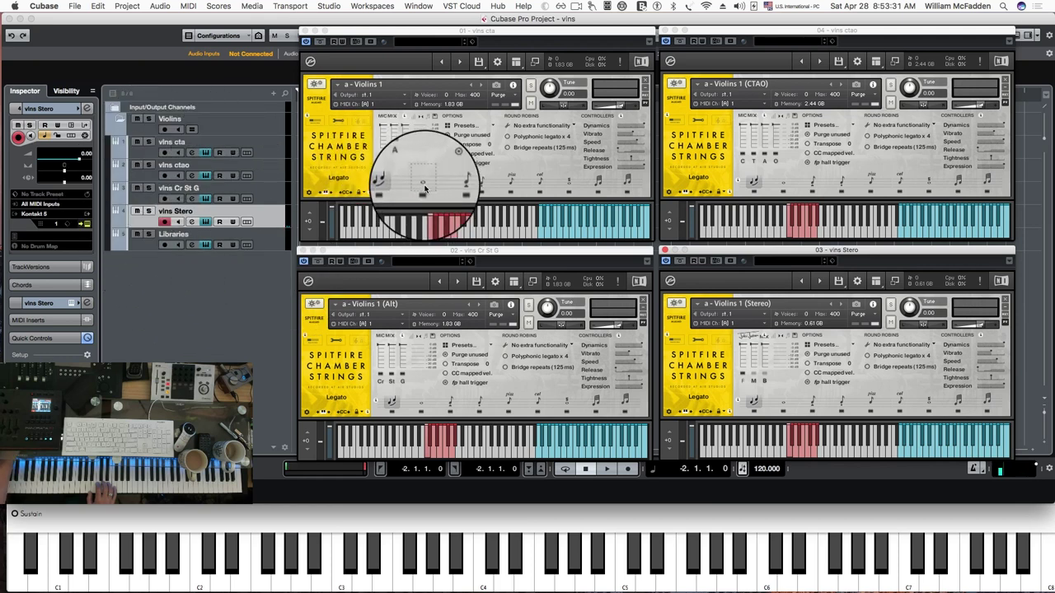
# Step: Switch all four instances to Long via the folder's Record Enable, then audition cta, ctao, Cr St G and Stero
pyautogui.click(164, 131)
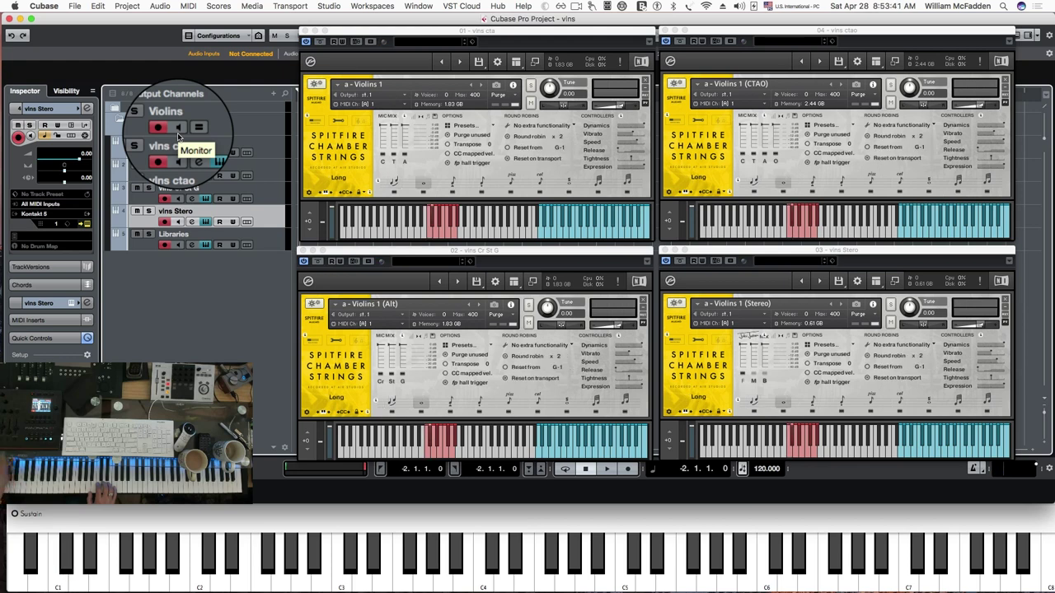
pyautogui.click(164, 131)
pyautogui.click(263, 145)
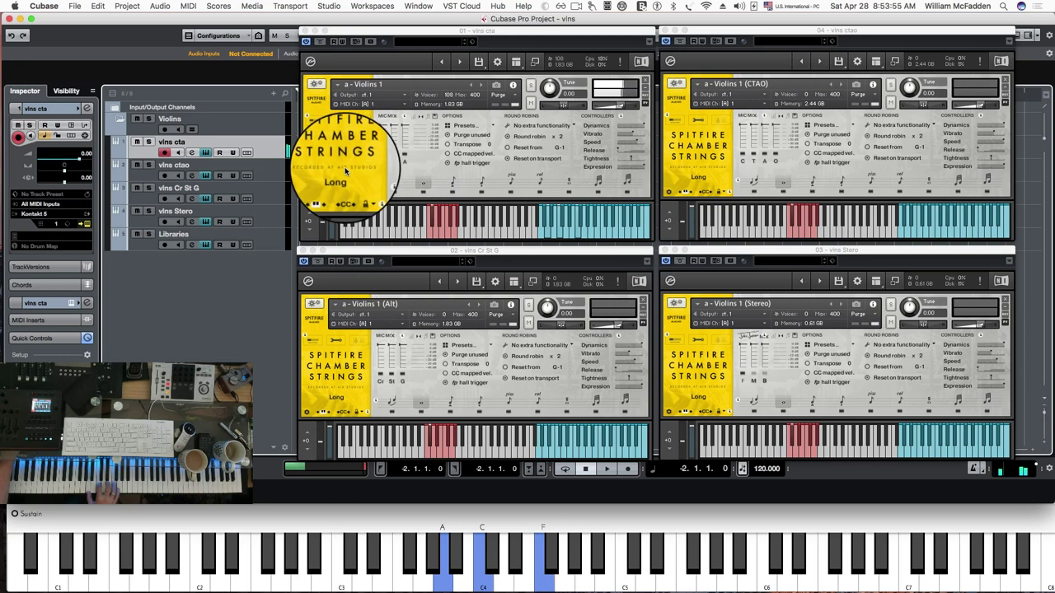
pyautogui.click(265, 175)
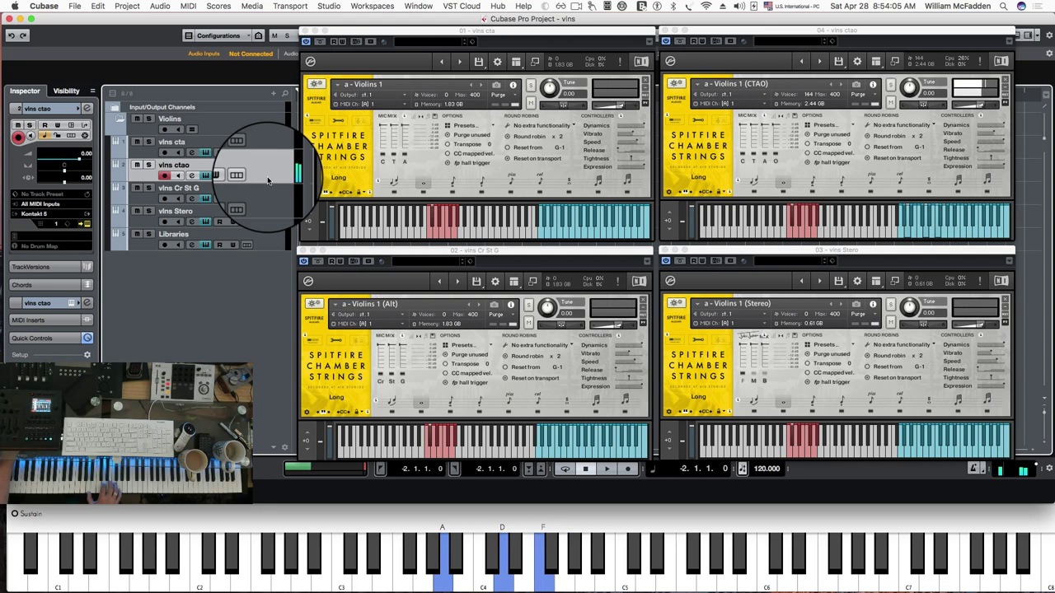
pyautogui.click(262, 196)
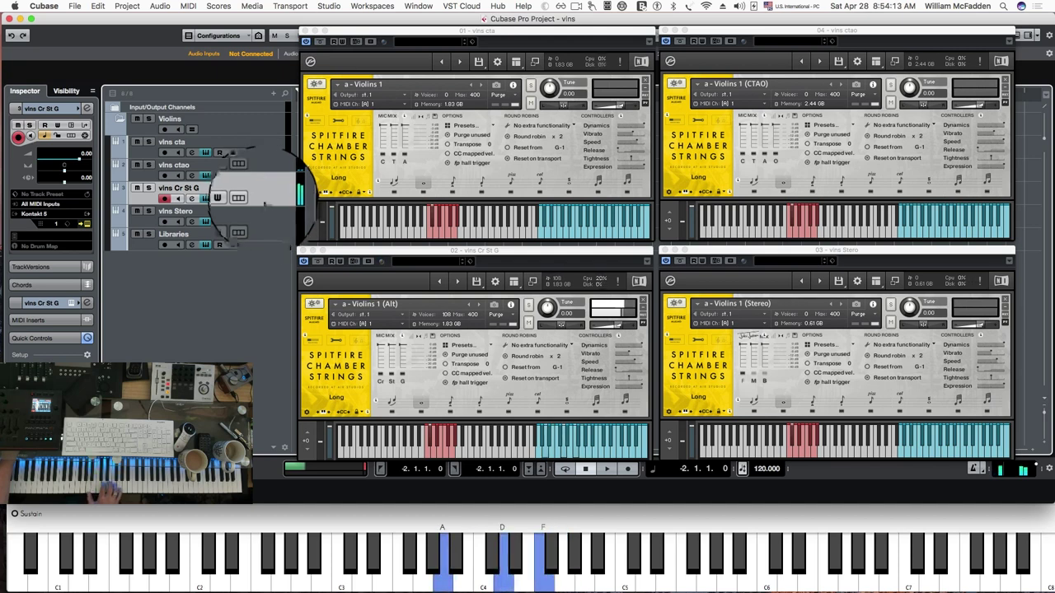
pyautogui.click(264, 217)
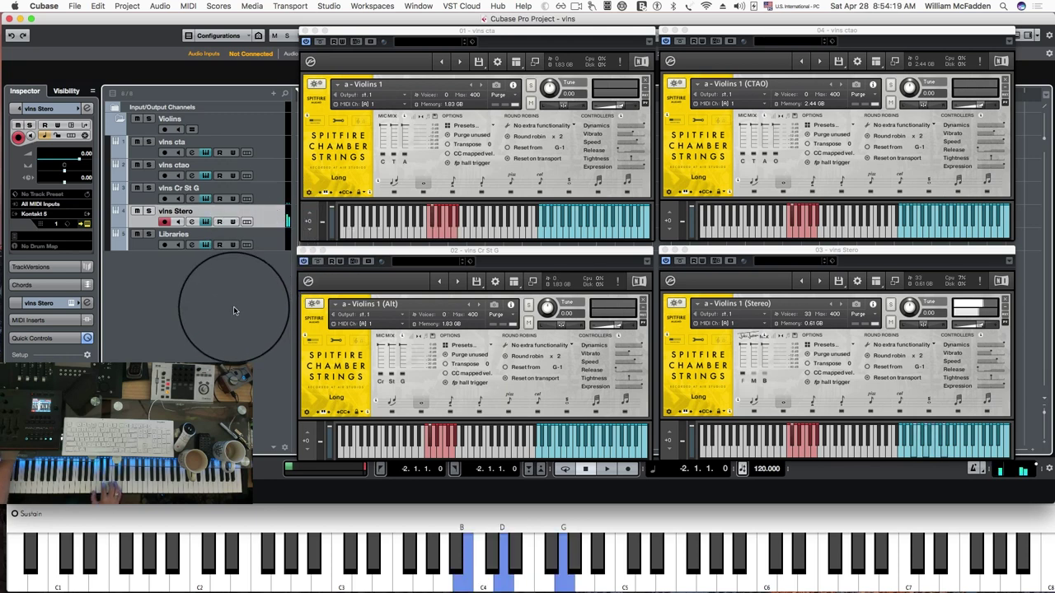
# Step: Toggle the Stereo instance's M mic, then re-arm all violins to keyswitch Spiccato, arming vlns cta
pyautogui.click(758, 373)
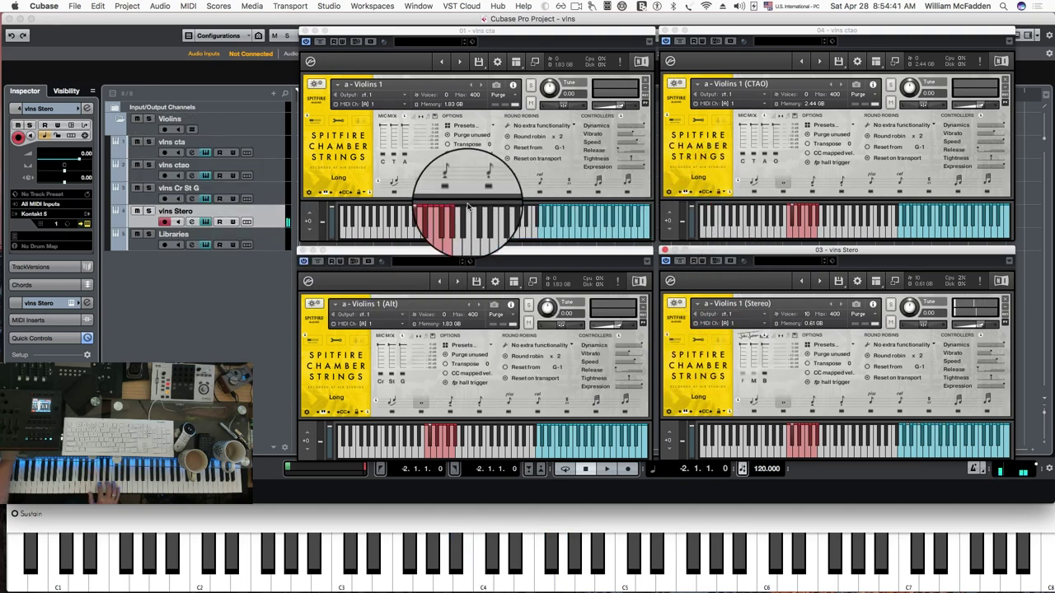
pyautogui.click(165, 130)
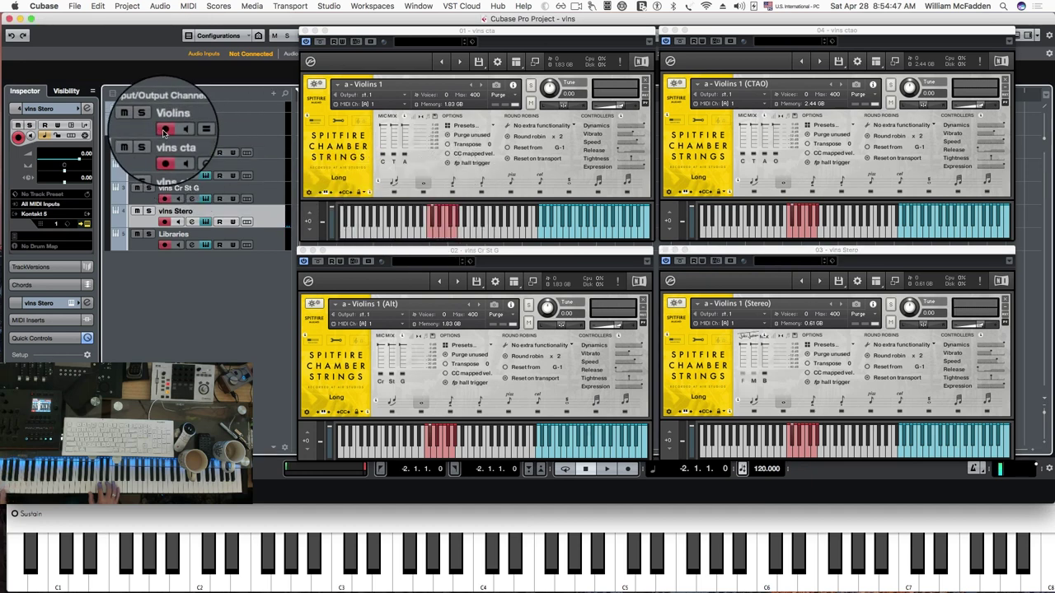
pyautogui.click(269, 148)
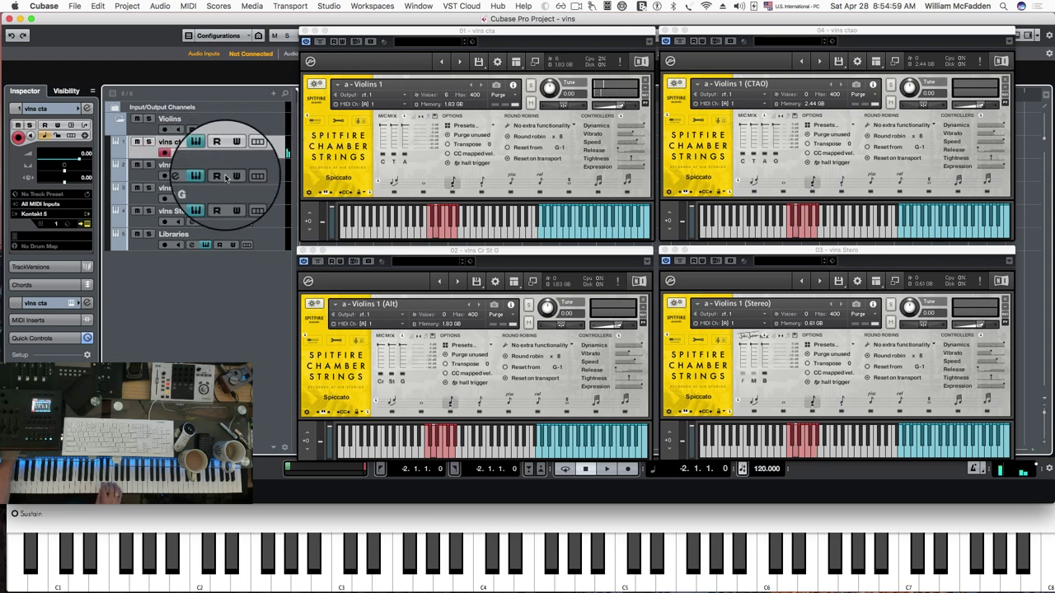
# Step: Audition Spiccato on vlns ctao, vlns Cr St G and vlns Stero, enabling the Stereo instance's M mic
pyautogui.click(257, 173)
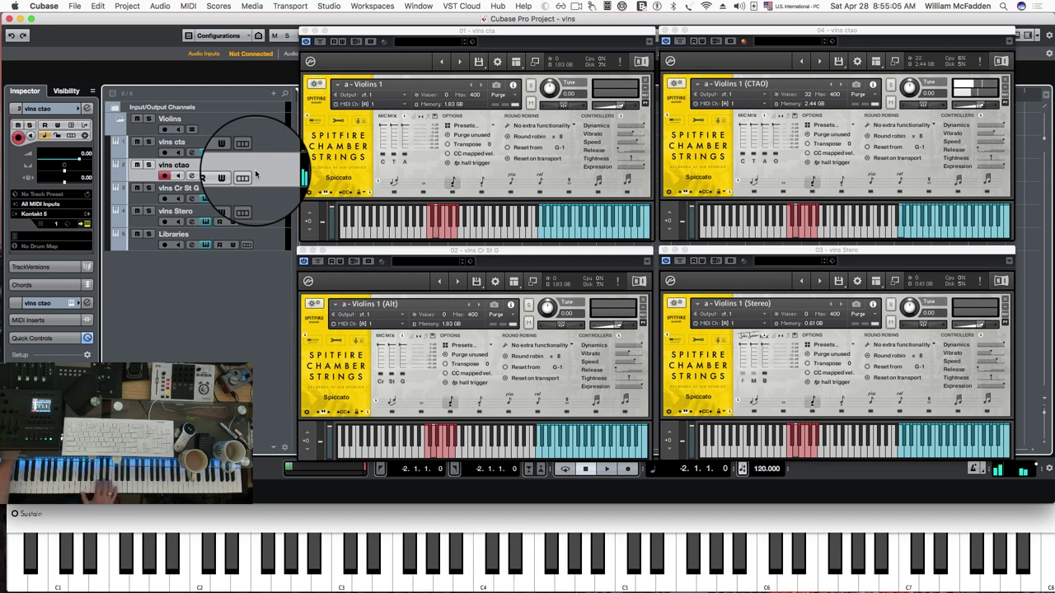
pyautogui.click(262, 197)
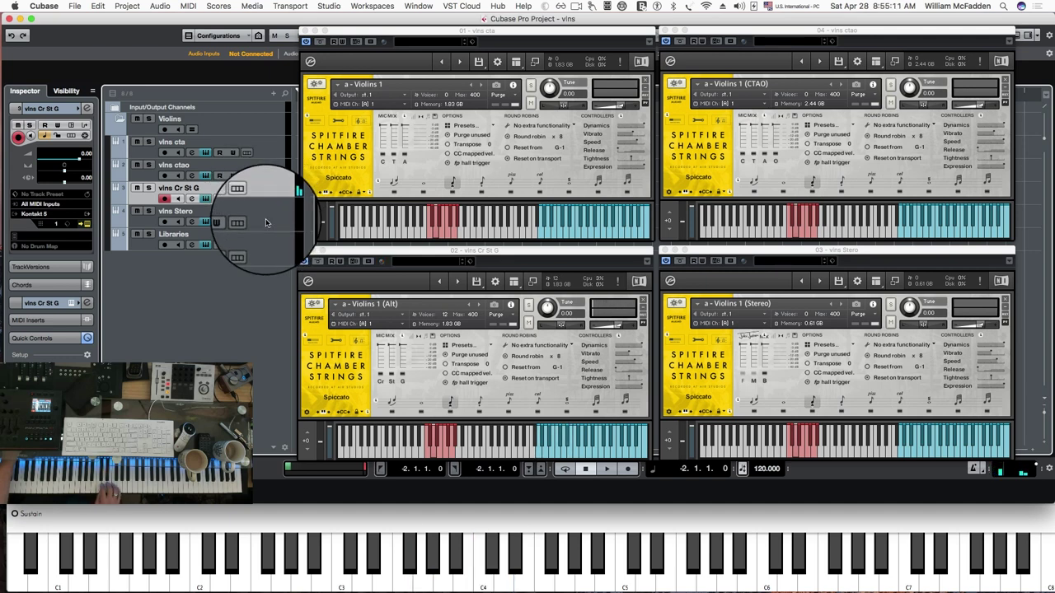
pyautogui.click(265, 223)
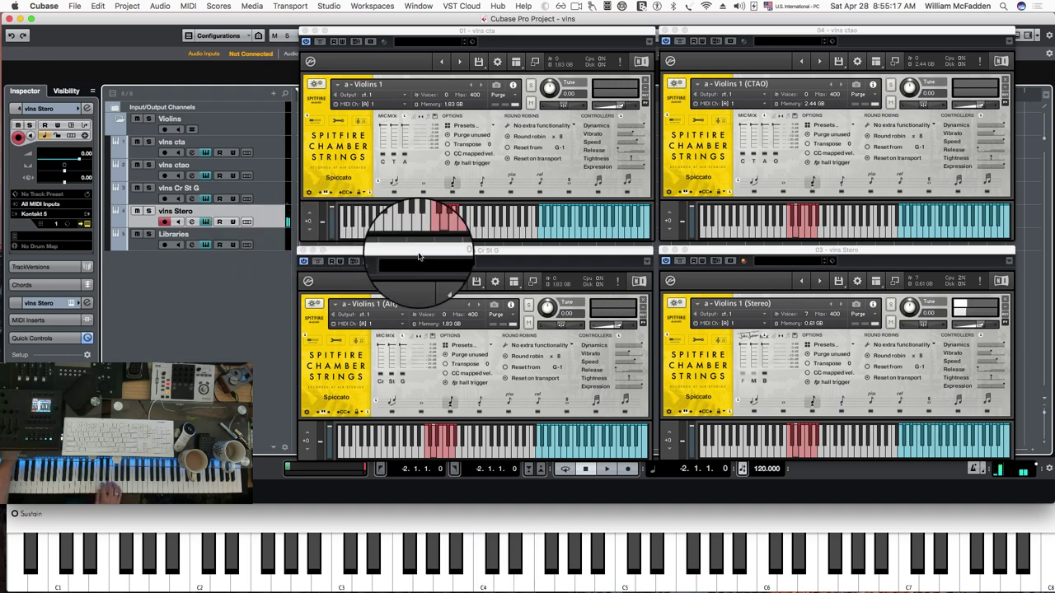
pyautogui.click(753, 376)
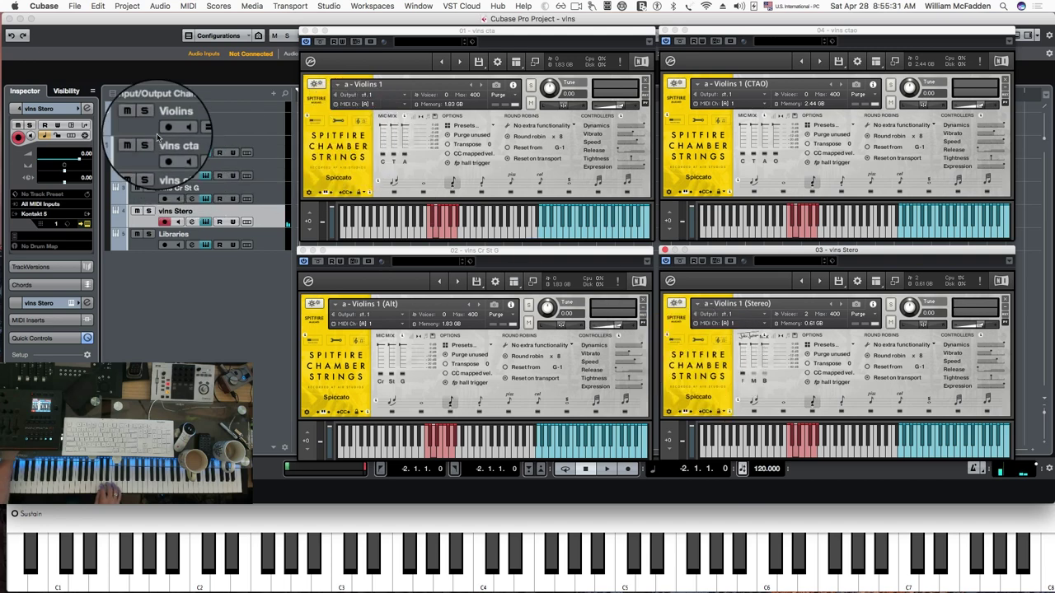
pyautogui.click(189, 132)
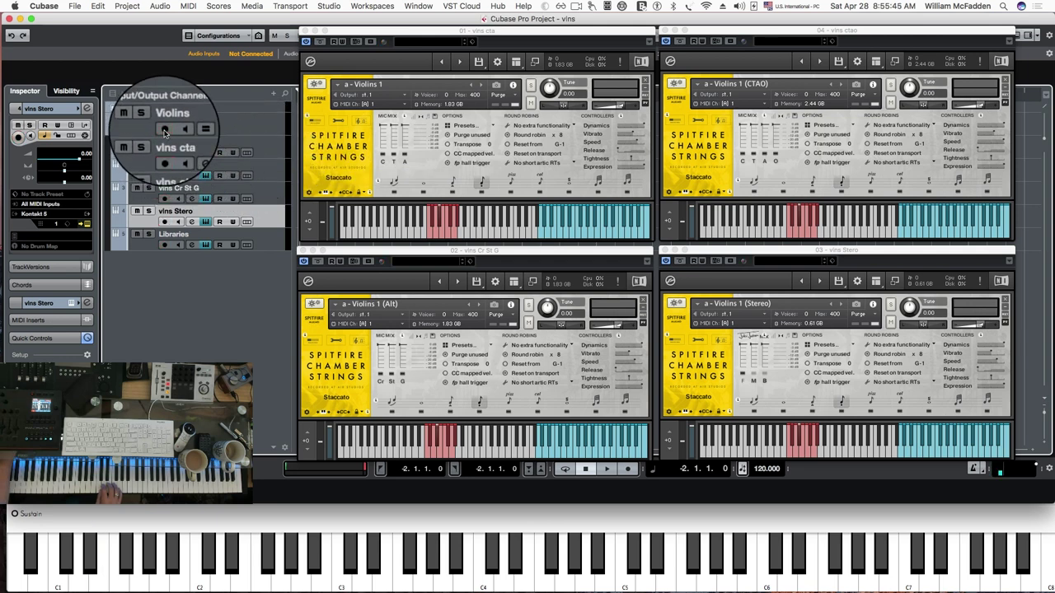
# Step: Audition Staccato on vlns cta, ctao, Cr St G and Stero, then arm all violin tracks together
pyautogui.click(266, 152)
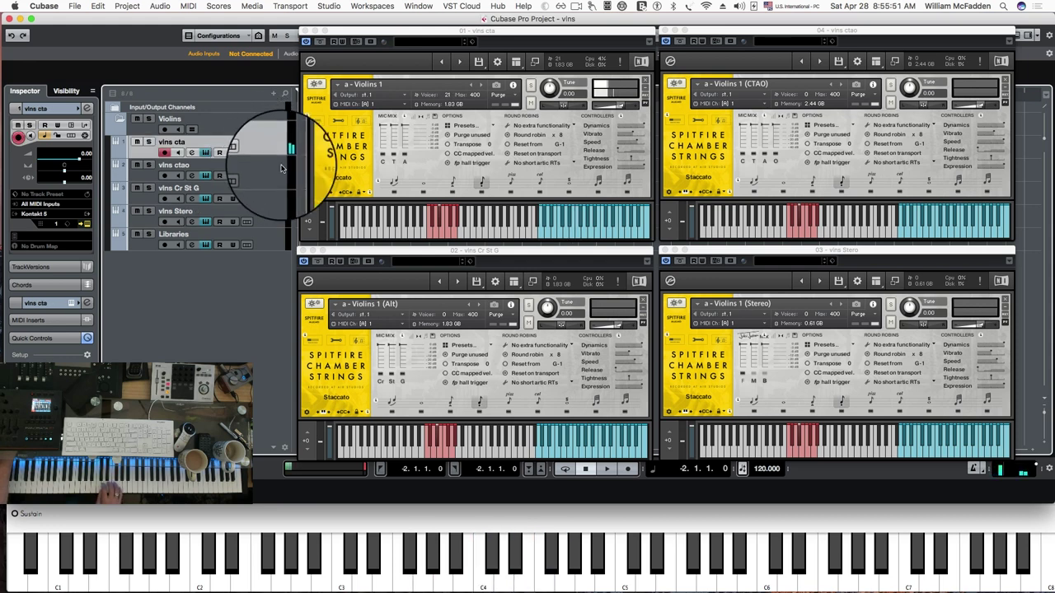
pyautogui.click(260, 175)
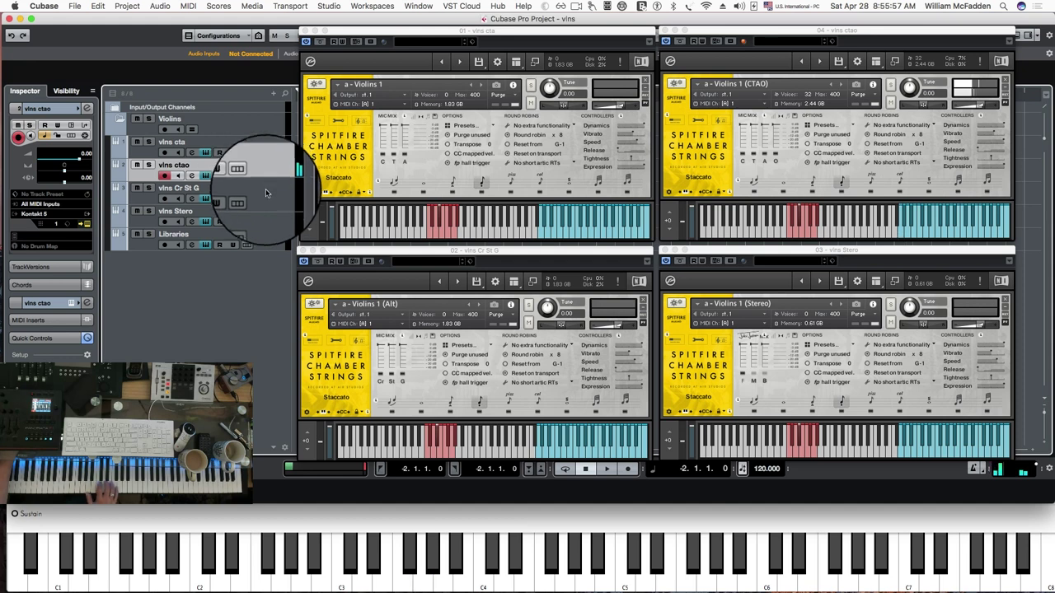
pyautogui.click(265, 197)
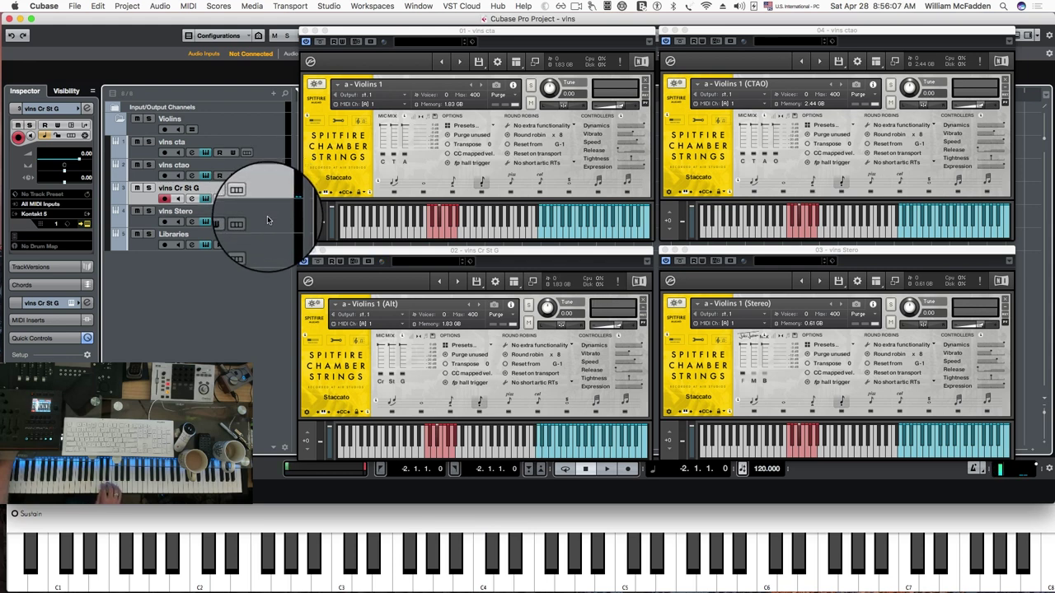
pyautogui.click(267, 220)
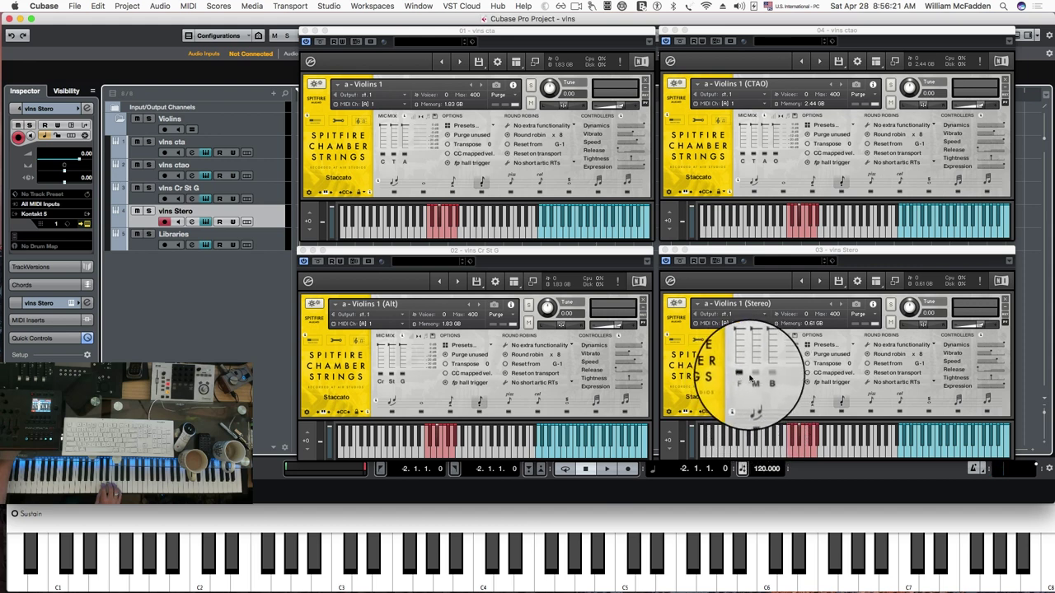
pyautogui.click(750, 362)
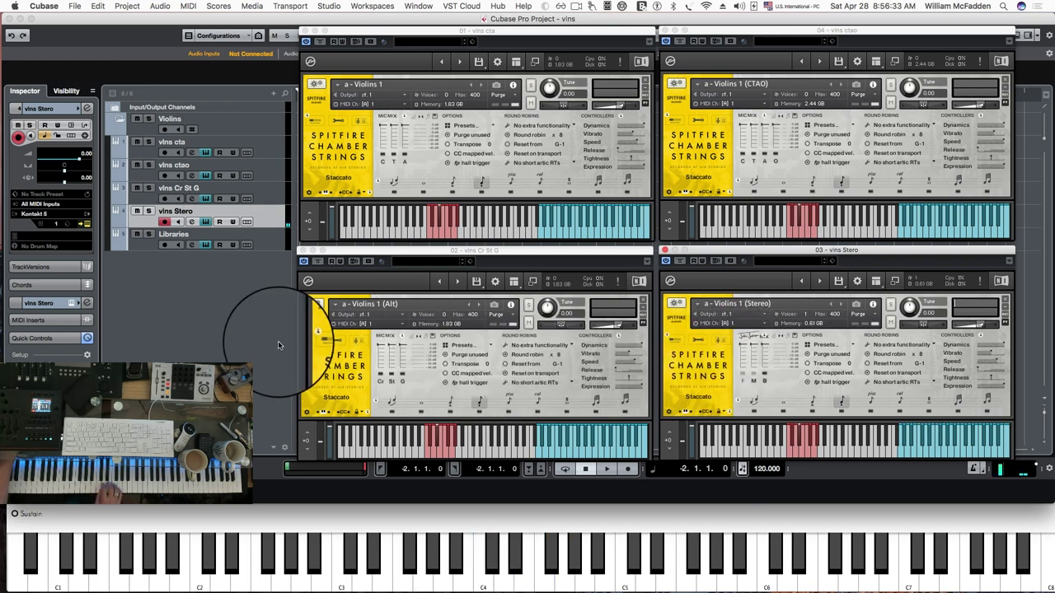
pyautogui.click(164, 132)
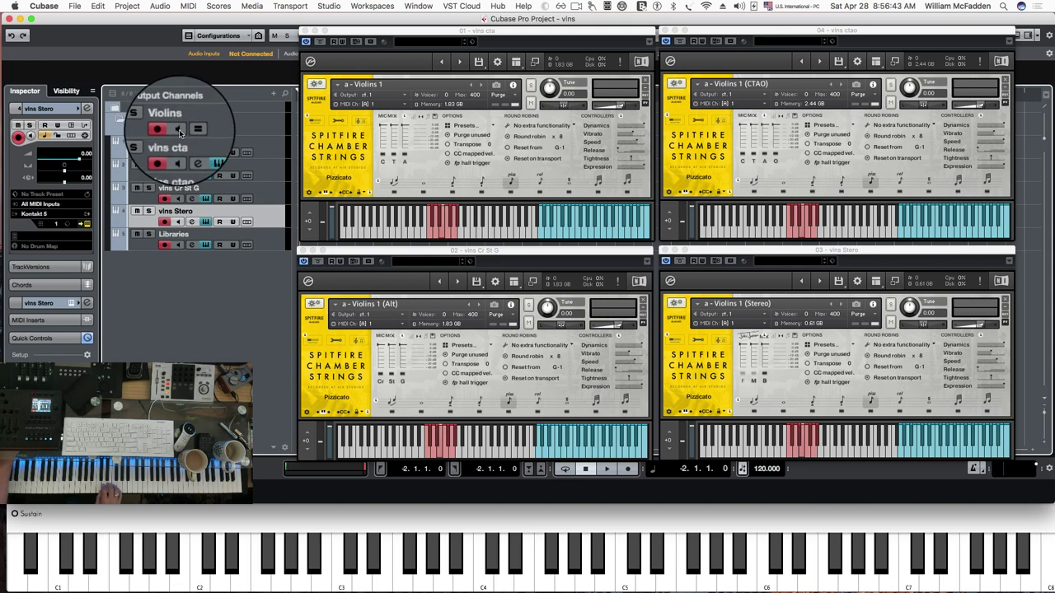
# Step: Disarm the folder, audition Pizzicato on vlns cta, ctao, Cr St G and Stero, then re-arm all violins
pyautogui.click(165, 152)
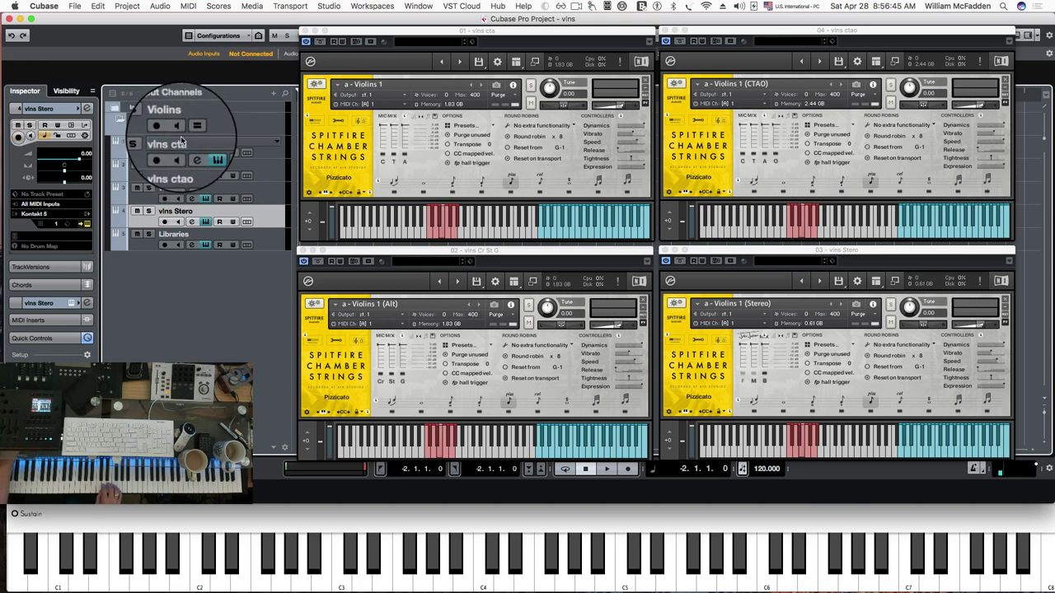
pyautogui.click(264, 147)
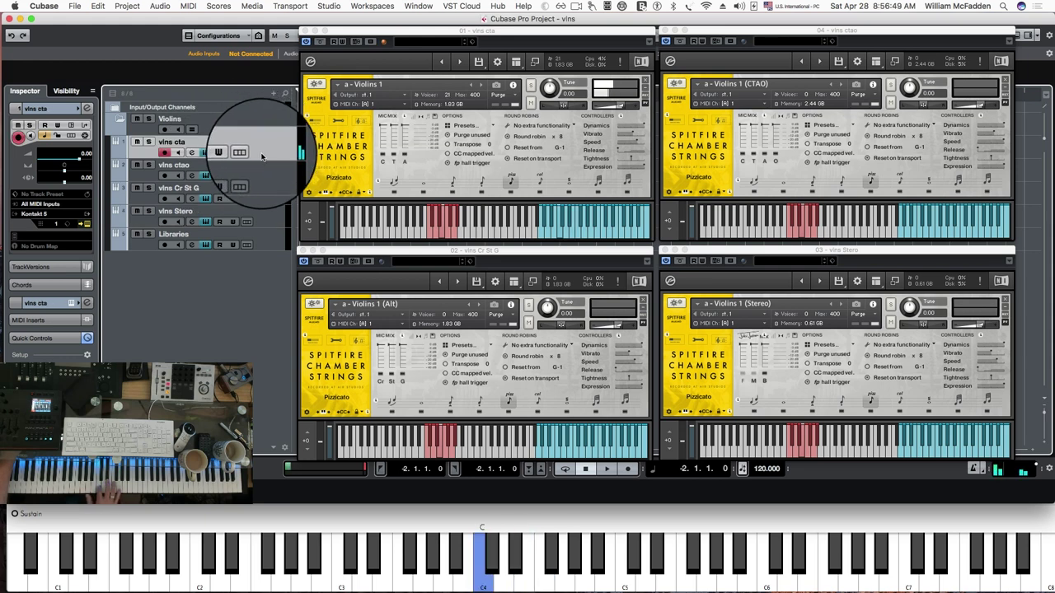
pyautogui.click(267, 173)
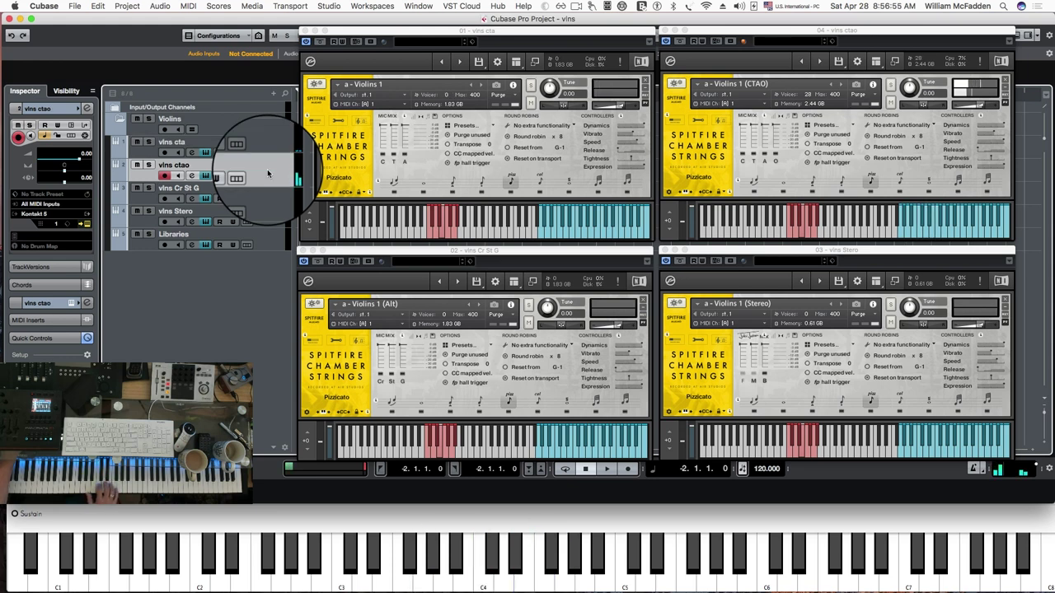
pyautogui.click(742, 132)
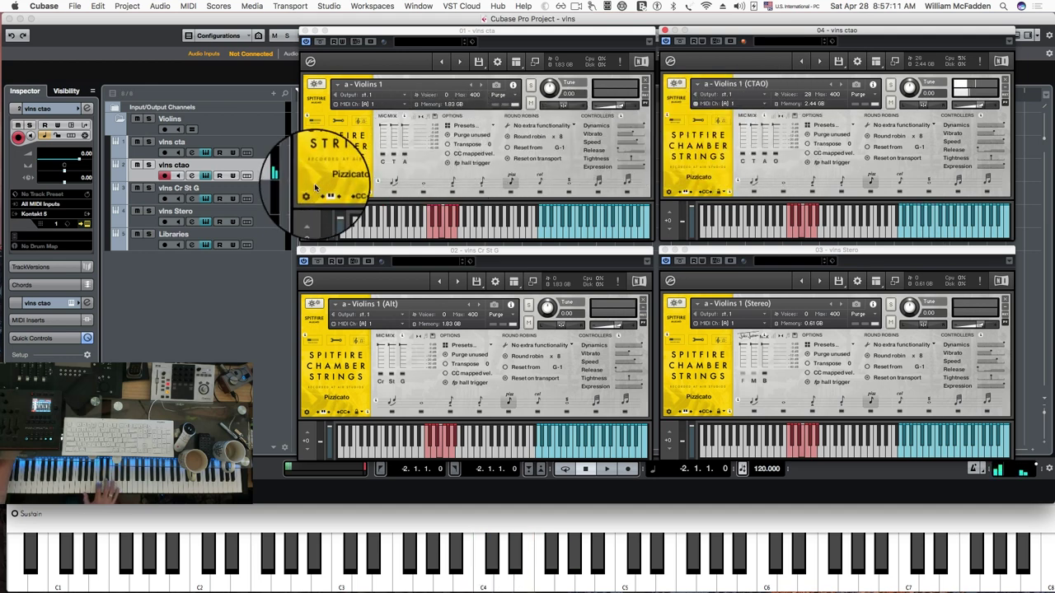
pyautogui.click(274, 197)
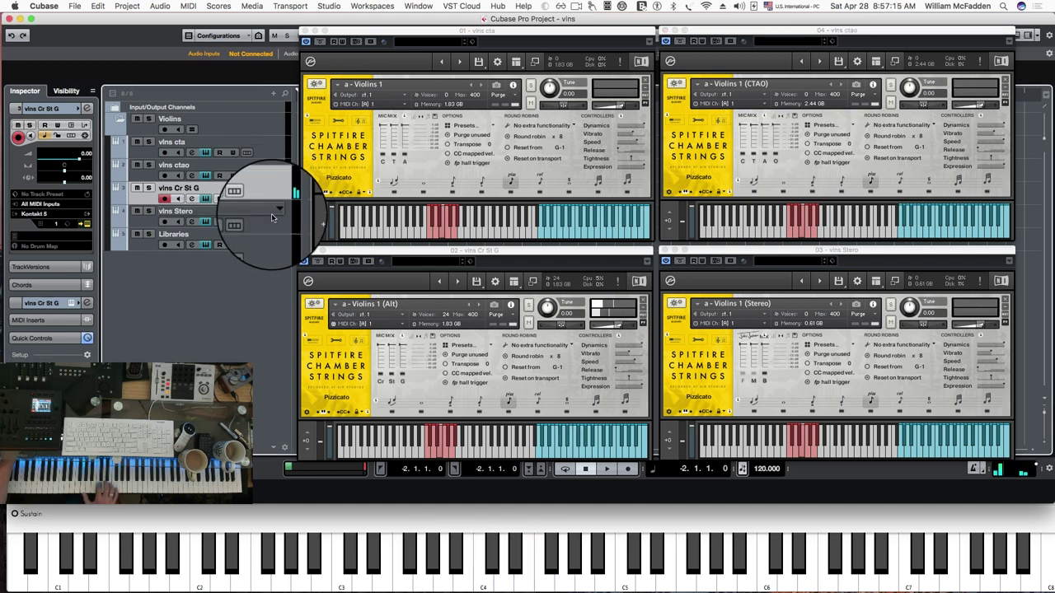
pyautogui.click(268, 221)
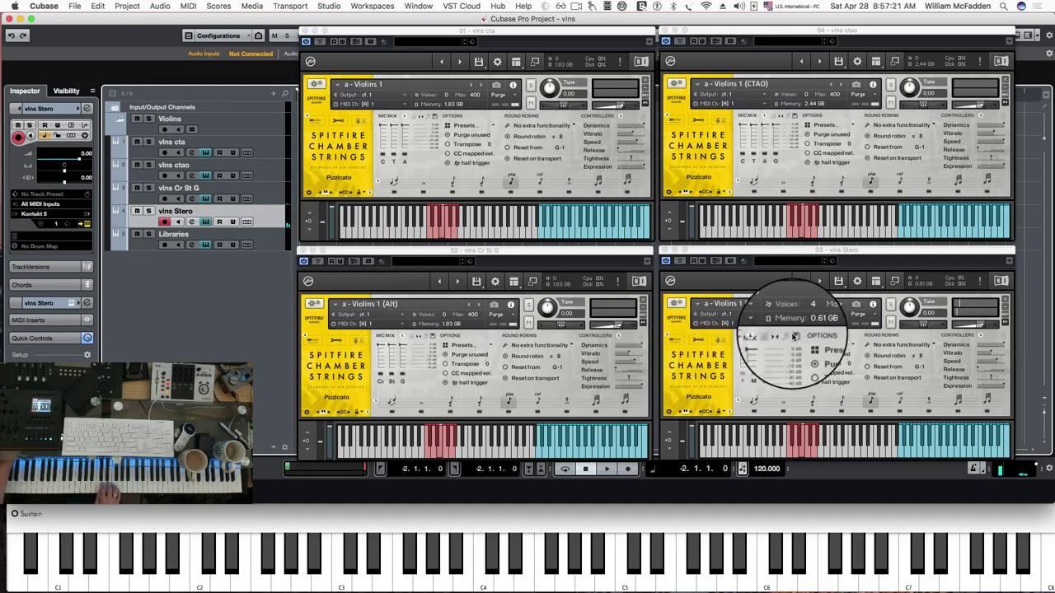
pyautogui.click(754, 376)
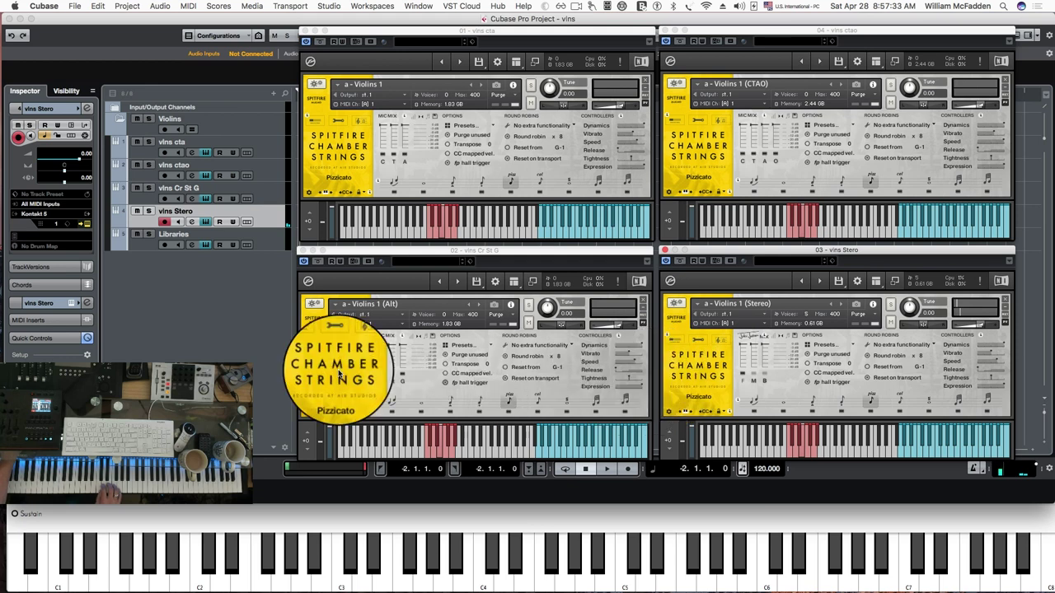
pyautogui.click(165, 132)
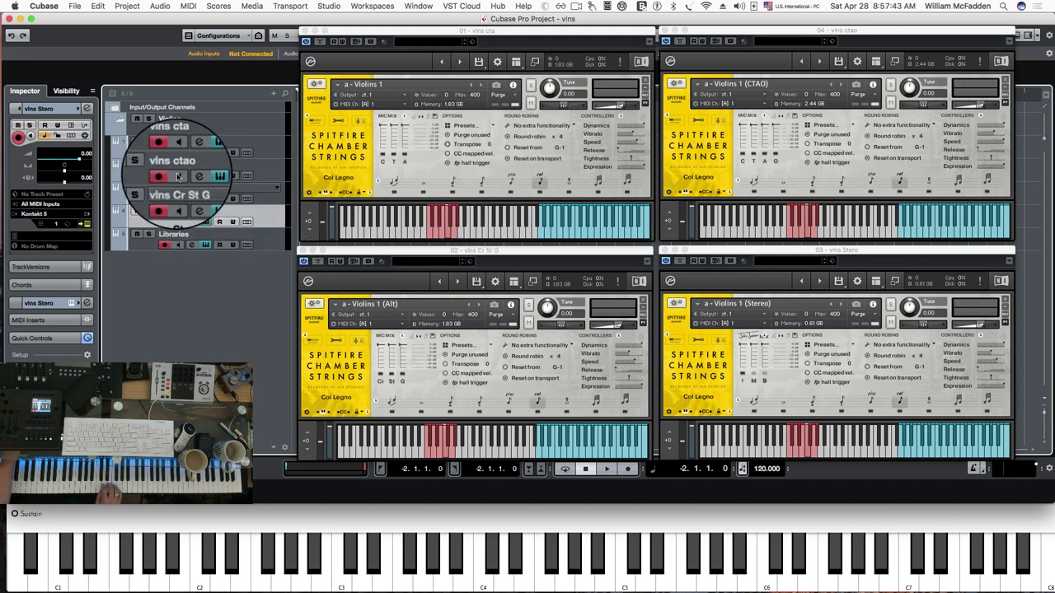
# Step: Audition Col Legno through the vlns cta, ctao, Cr St G and Stereo instances in turn
pyautogui.click(169, 140)
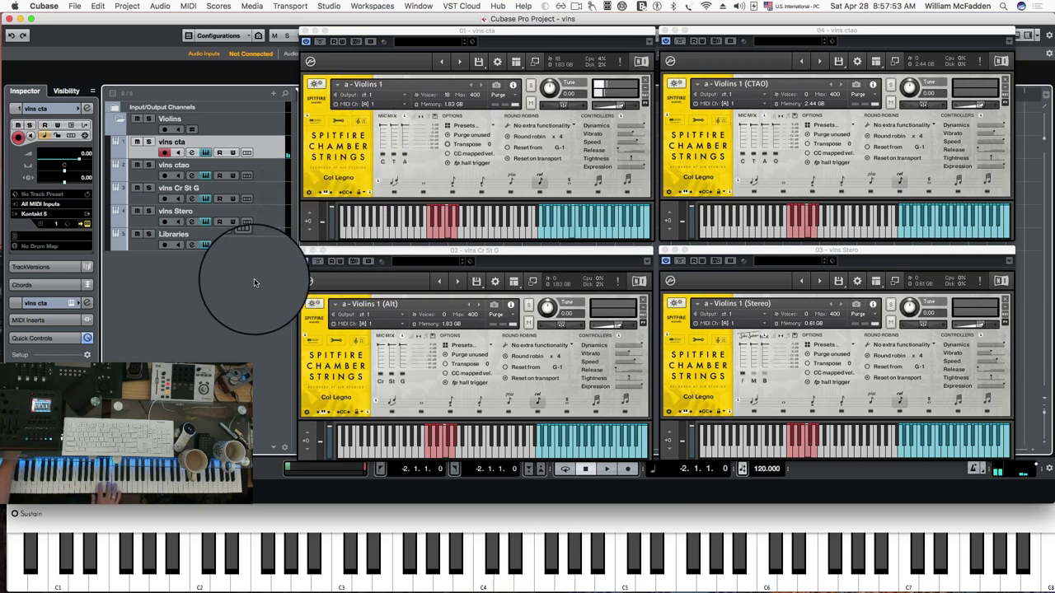
pyautogui.click(268, 171)
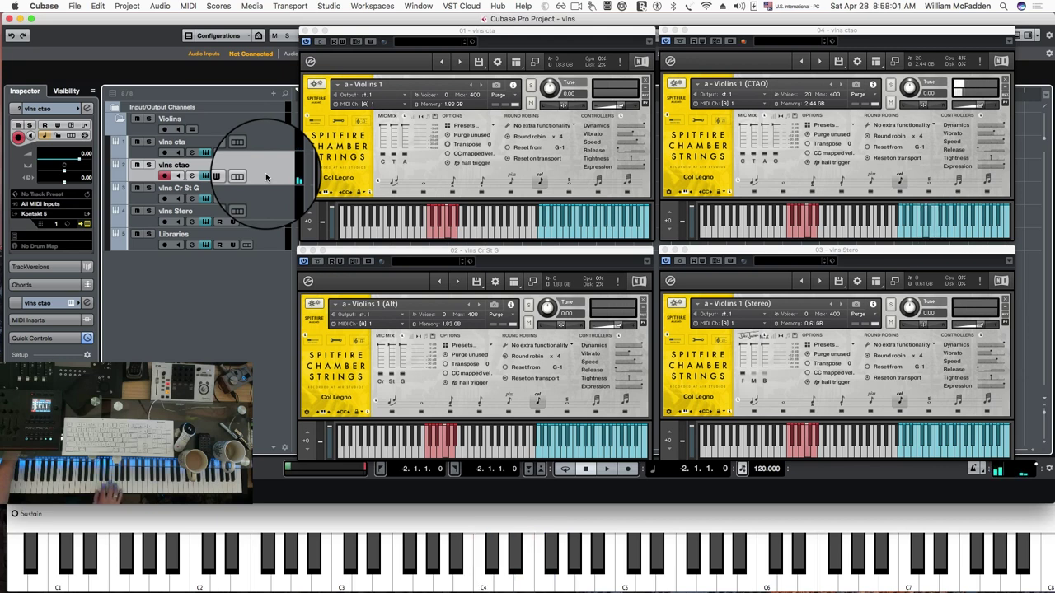
pyautogui.click(267, 199)
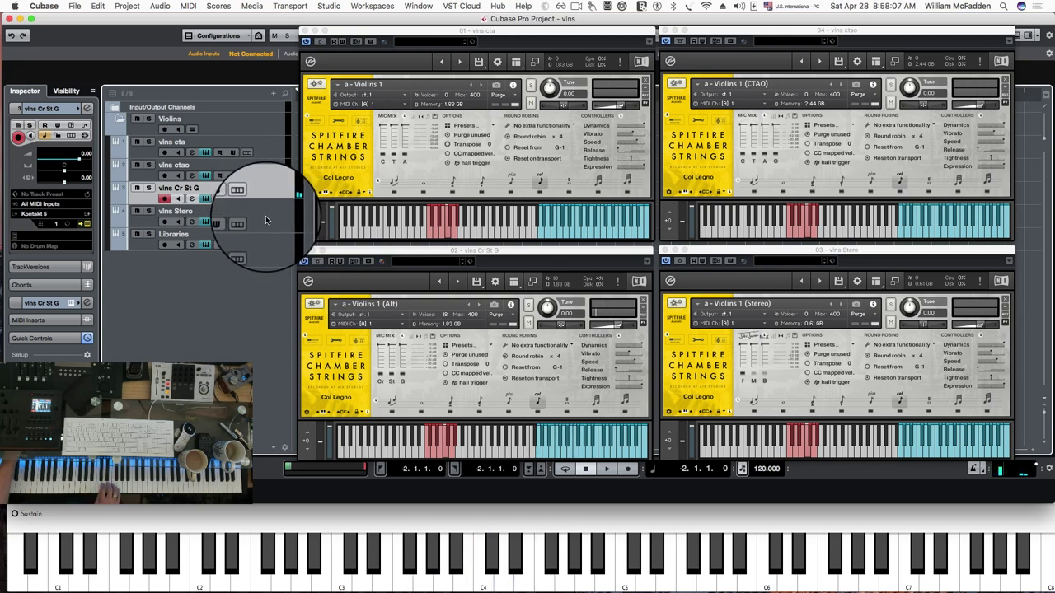
pyautogui.click(265, 218)
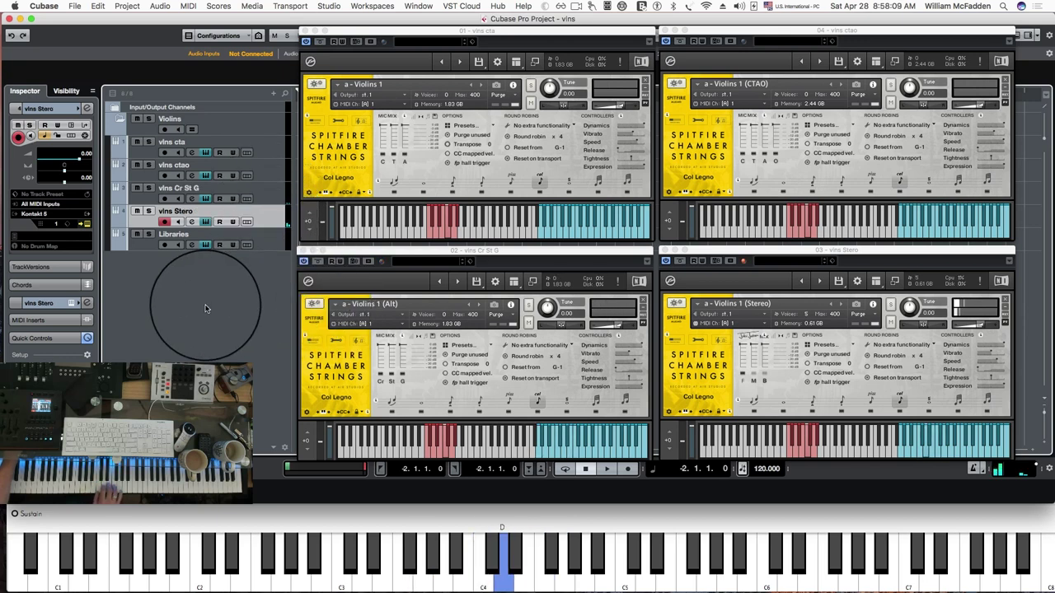
pyautogui.click(753, 362)
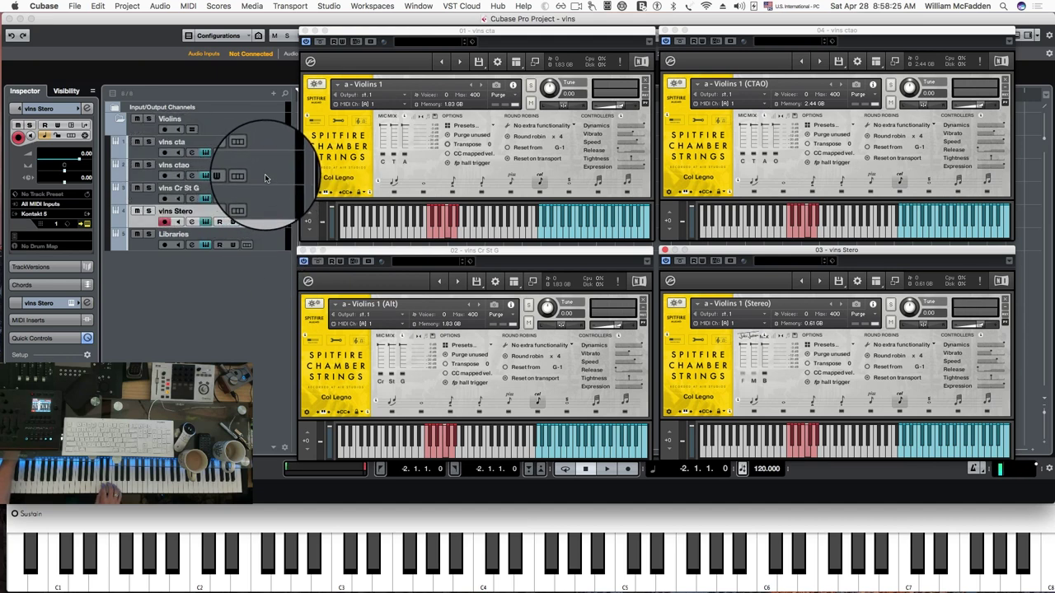
# Step: Arm the vlns ctao and vlns Cr St G tracks and disarm vlns Stero
pyautogui.click(165, 178)
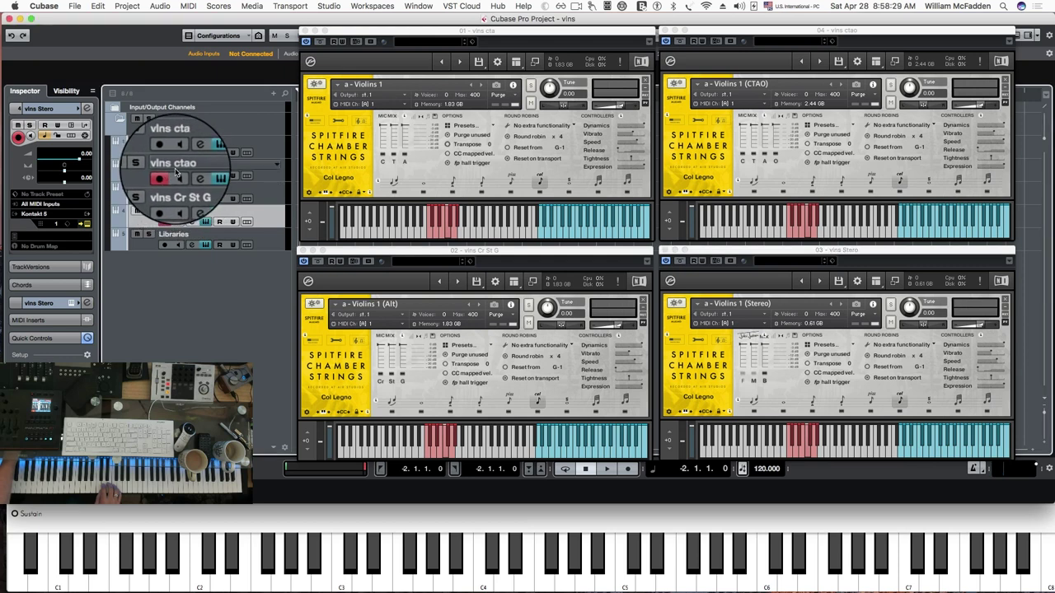
pyautogui.click(164, 200)
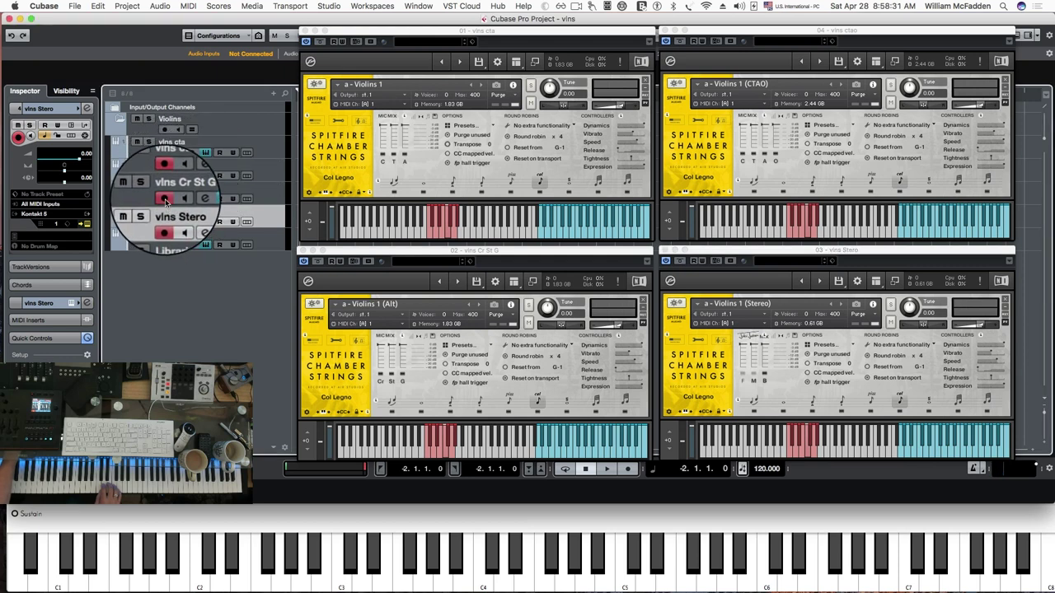
pyautogui.click(165, 222)
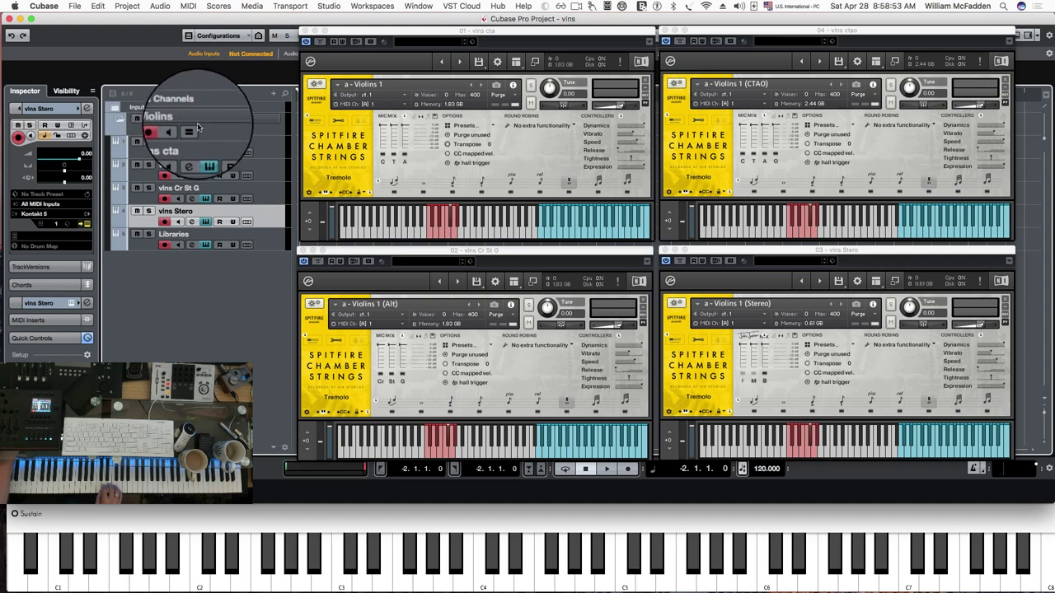
# Step: Disarm the Violins folder and audition Tremolo on vlns cta, ctao and Cr St G
pyautogui.click(164, 130)
pyautogui.click(271, 151)
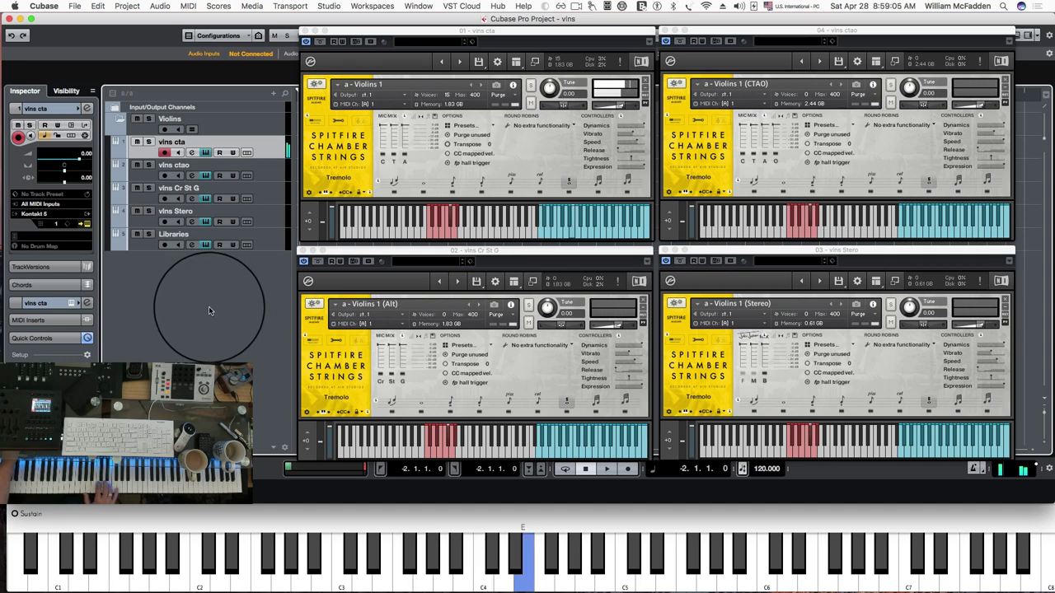
pyautogui.click(268, 174)
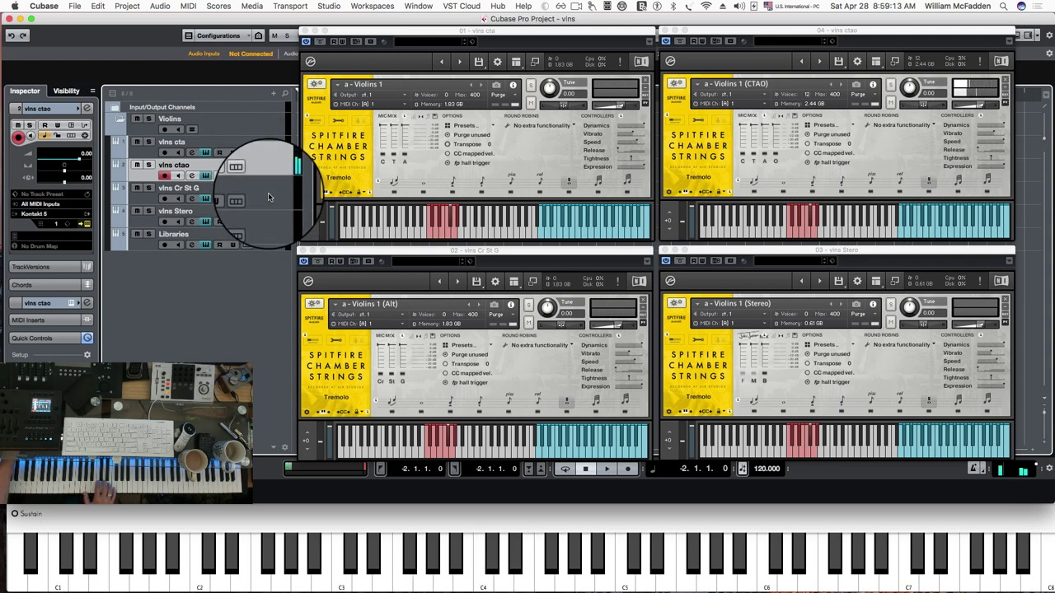
pyautogui.click(268, 197)
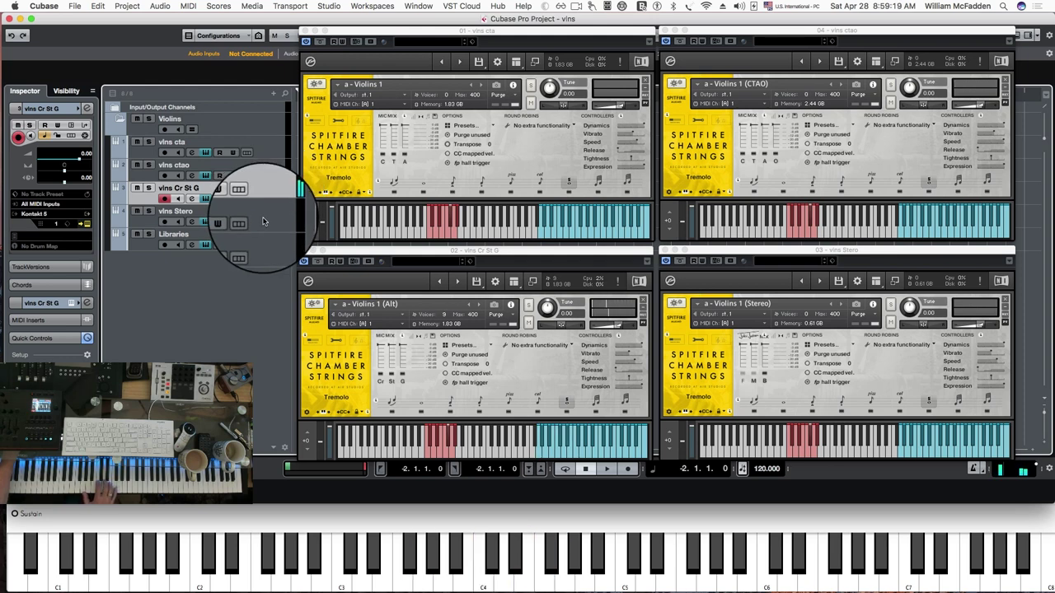
# Step: Arm vlns ctao and vlns Stero, pare down the Stereo instance's mic mix, then arm the whole folder
pyautogui.click(164, 177)
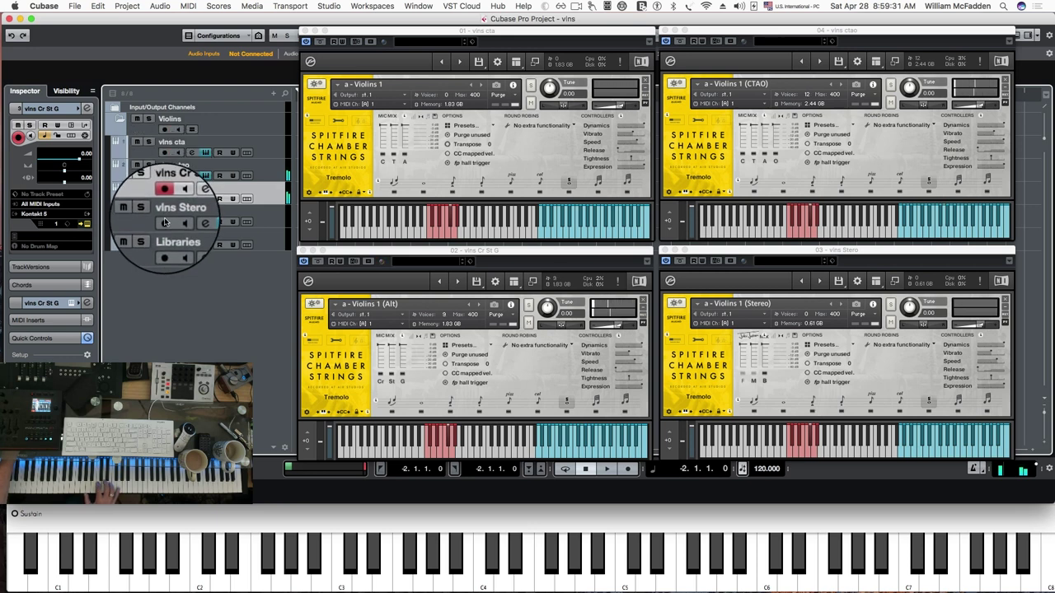
pyautogui.click(165, 199)
pyautogui.click(164, 222)
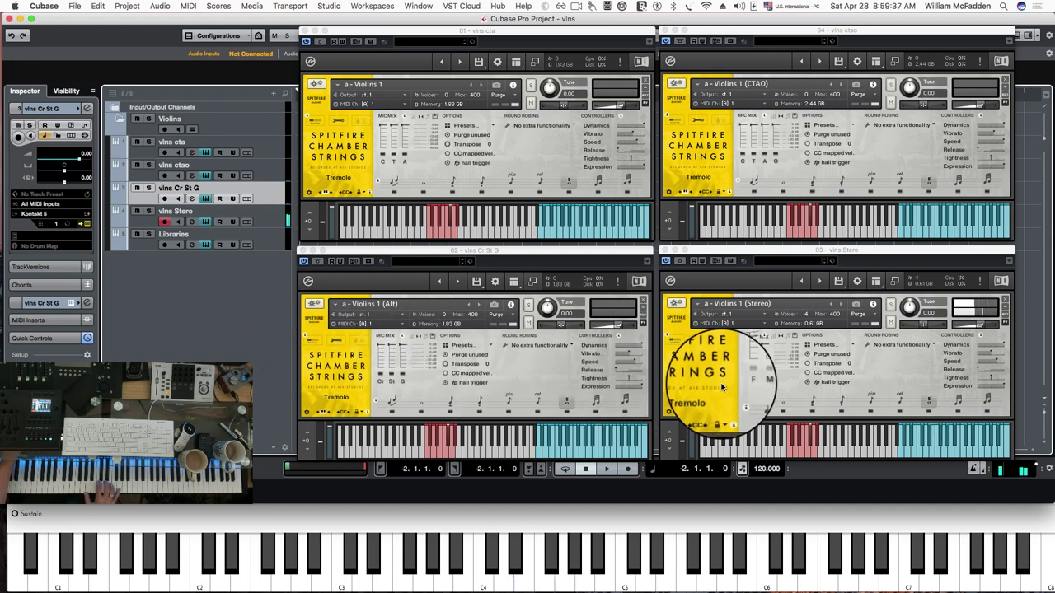
pyautogui.click(753, 375)
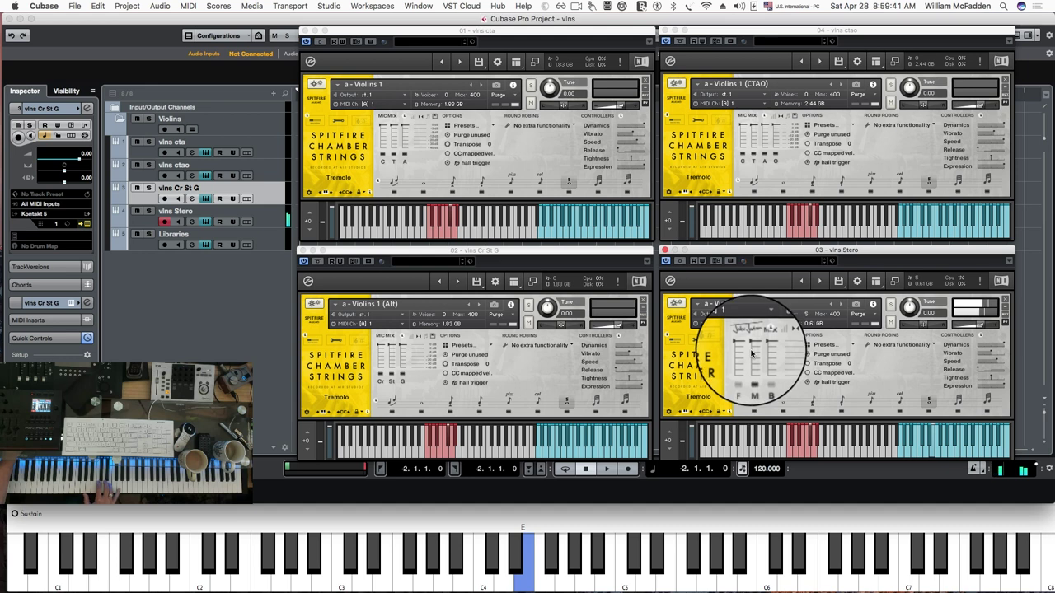
pyautogui.click(742, 375)
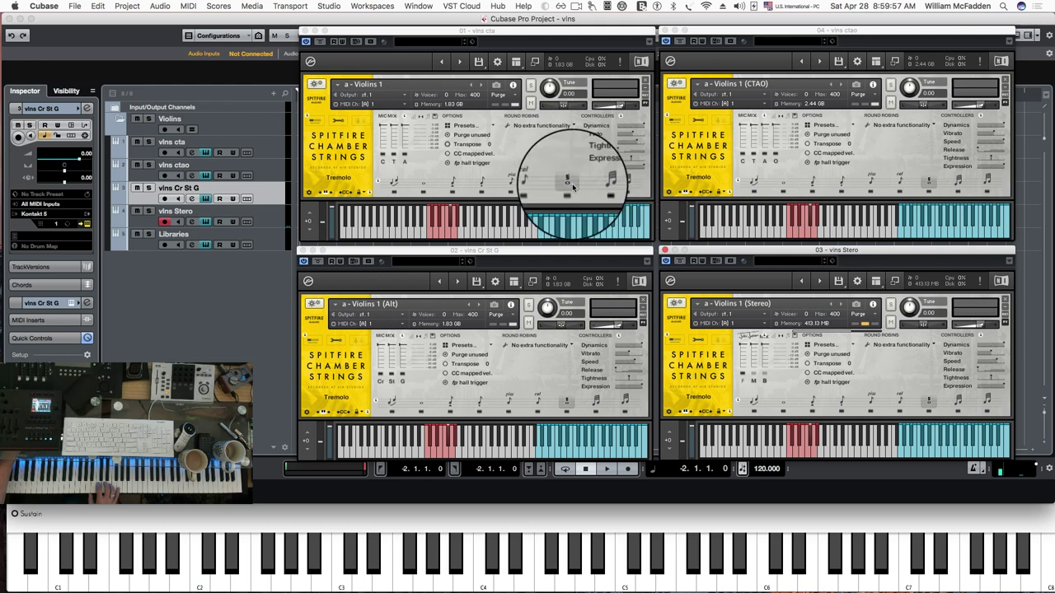
pyautogui.click(164, 130)
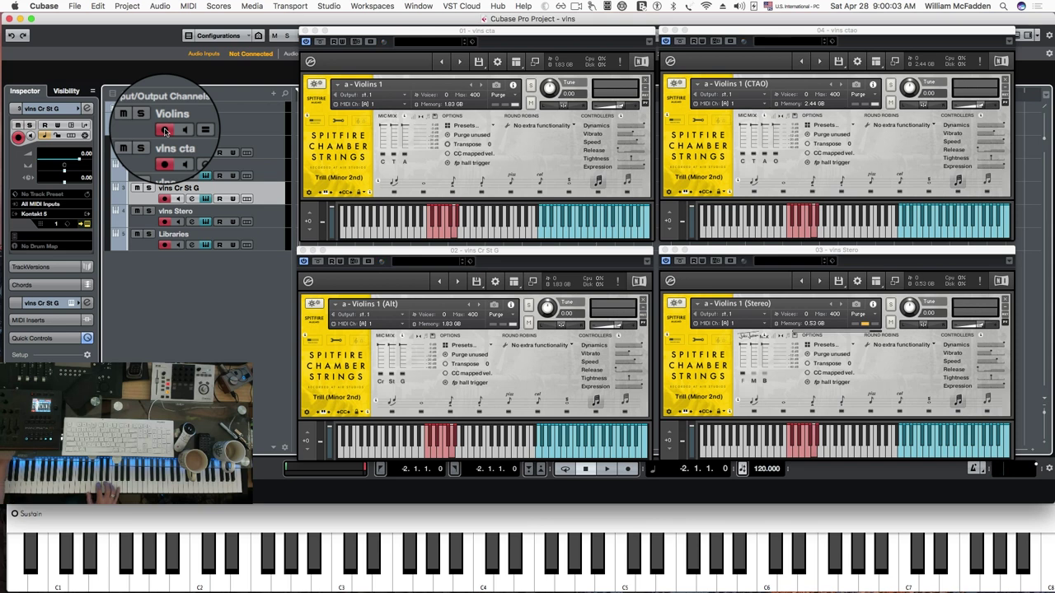
# Step: Audition Trill (Minor 2nd) through the vlns cta, ctao and Cr St G instances
pyautogui.click(219, 123)
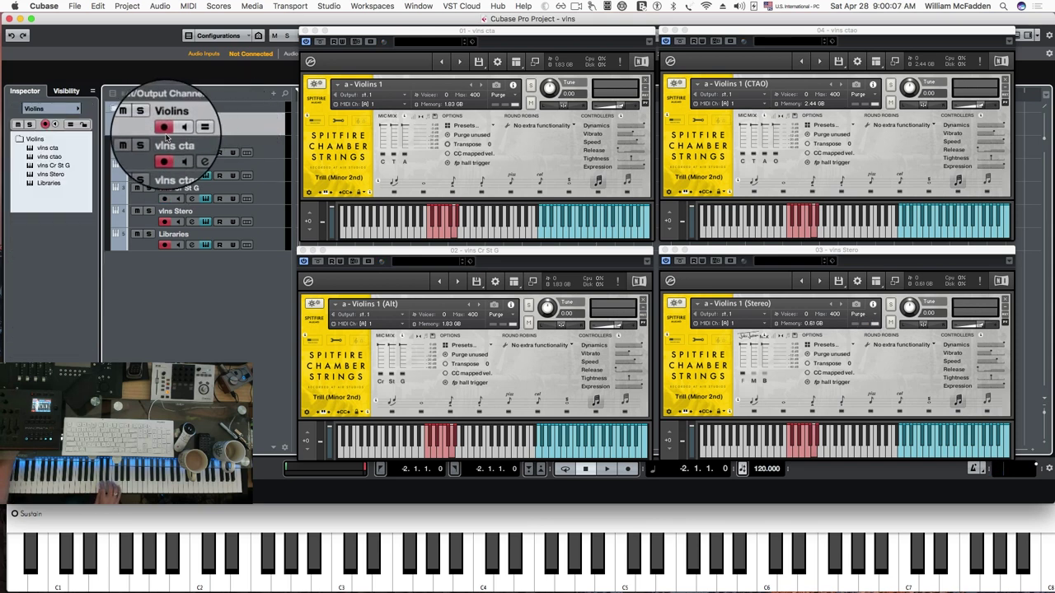
pyautogui.click(264, 148)
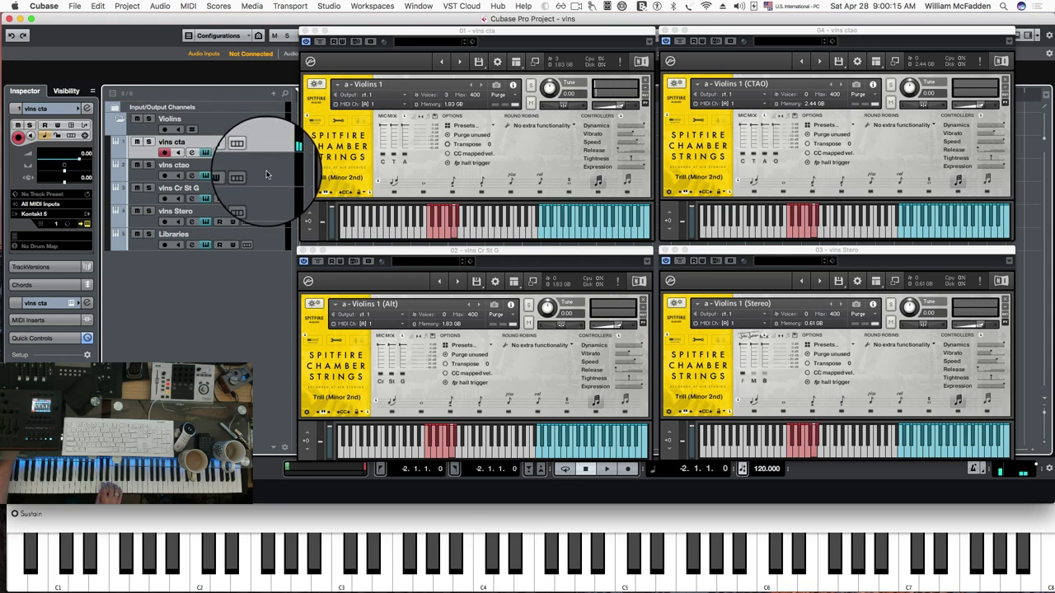
pyautogui.click(266, 173)
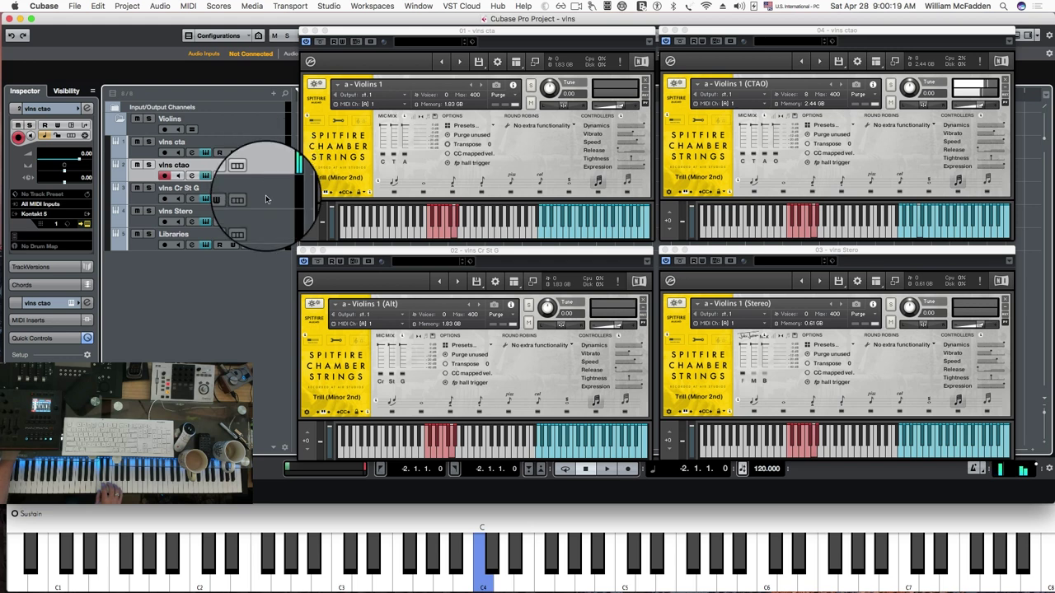
pyautogui.click(268, 195)
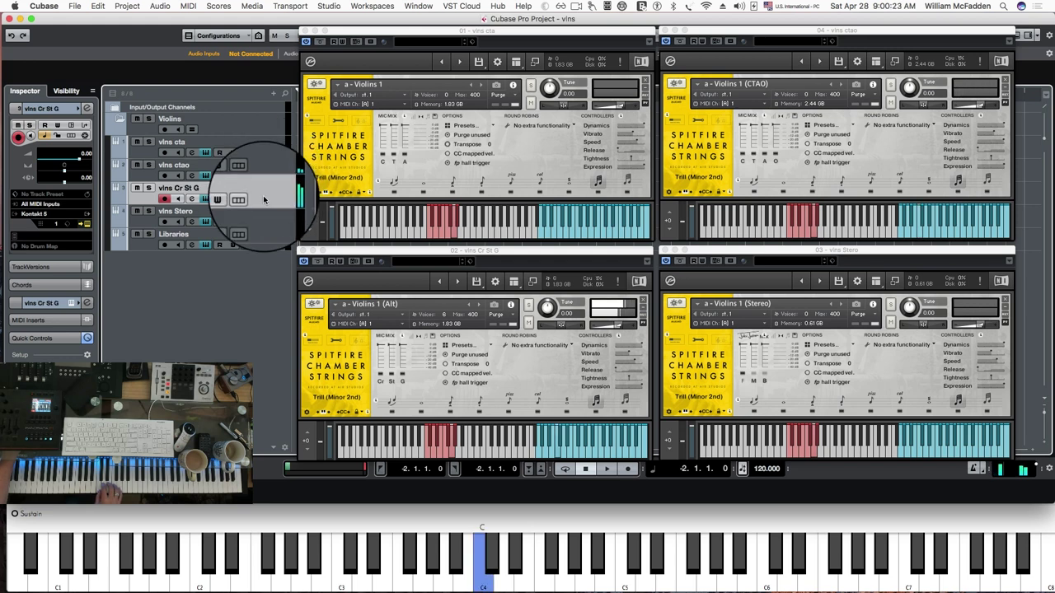
# Step: Arm vlns ctao and vlns Stero, check the Stereo instance, then arm every Violins folder track
pyautogui.click(164, 177)
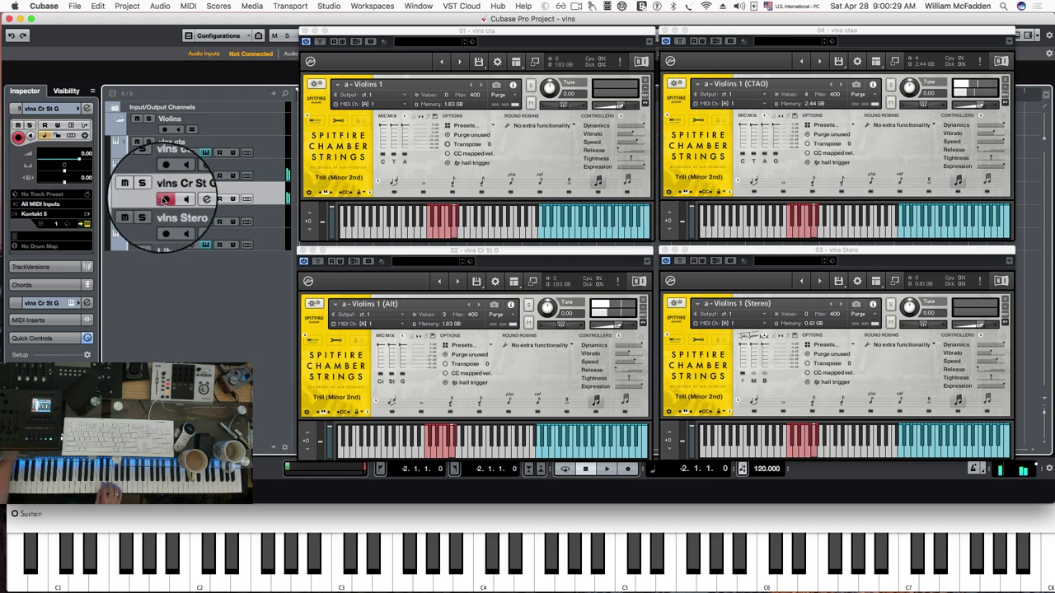
pyautogui.click(162, 222)
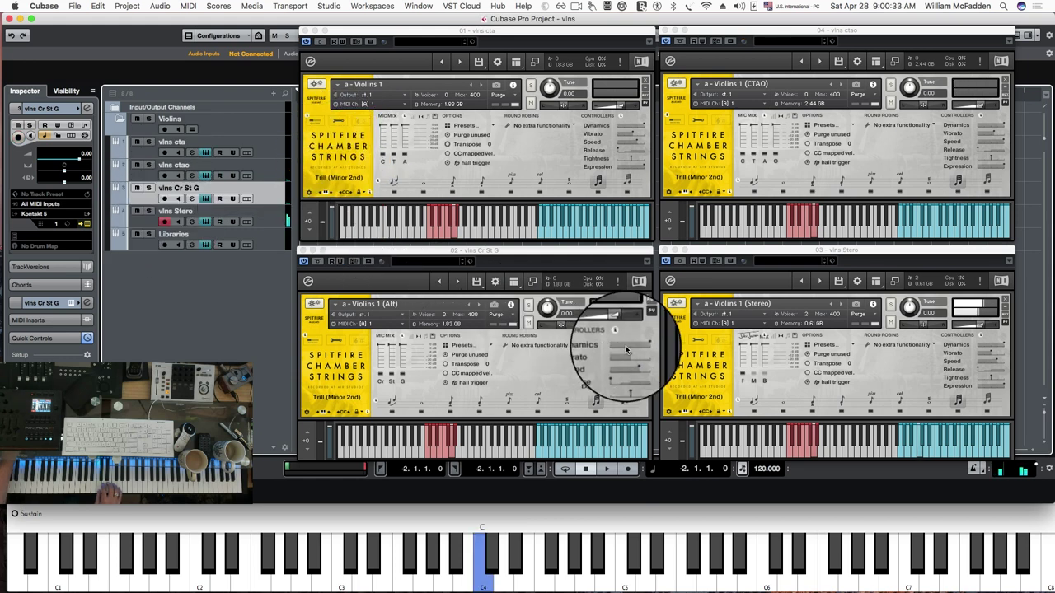
pyautogui.click(745, 386)
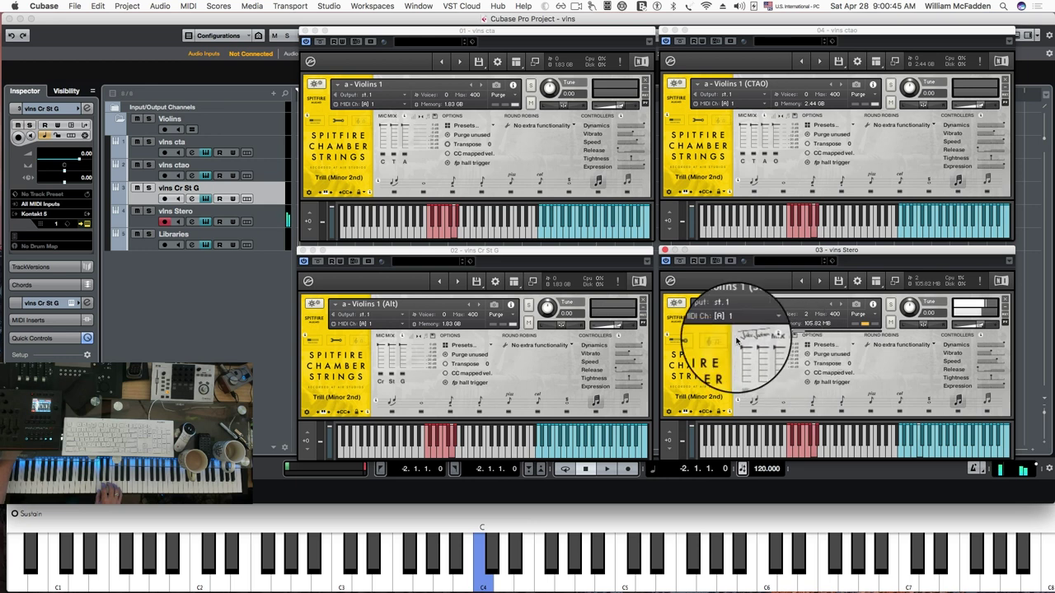
pyautogui.click(165, 130)
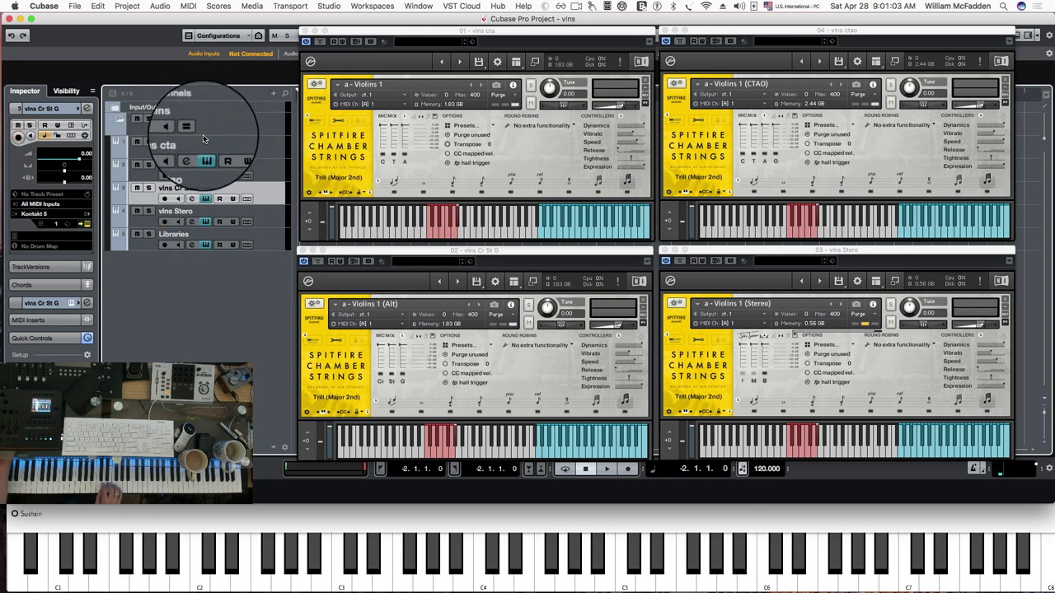
# Step: Play Trill (Major 2nd) through vlns cta, ctao, Cr St G and Stero, then inspect the Stereo Kontakt instance
pyautogui.click(270, 145)
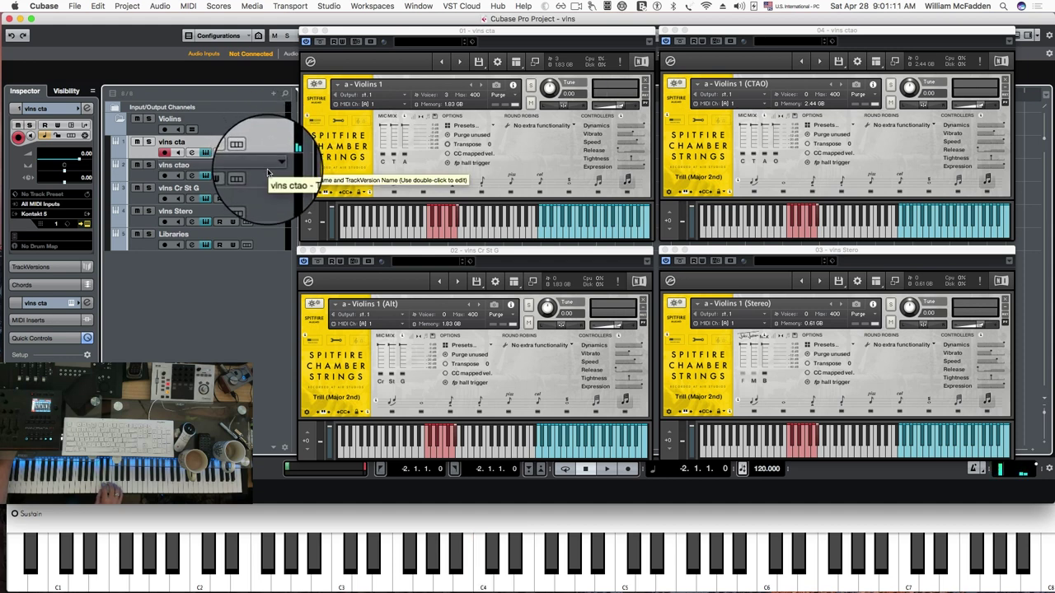
pyautogui.click(268, 174)
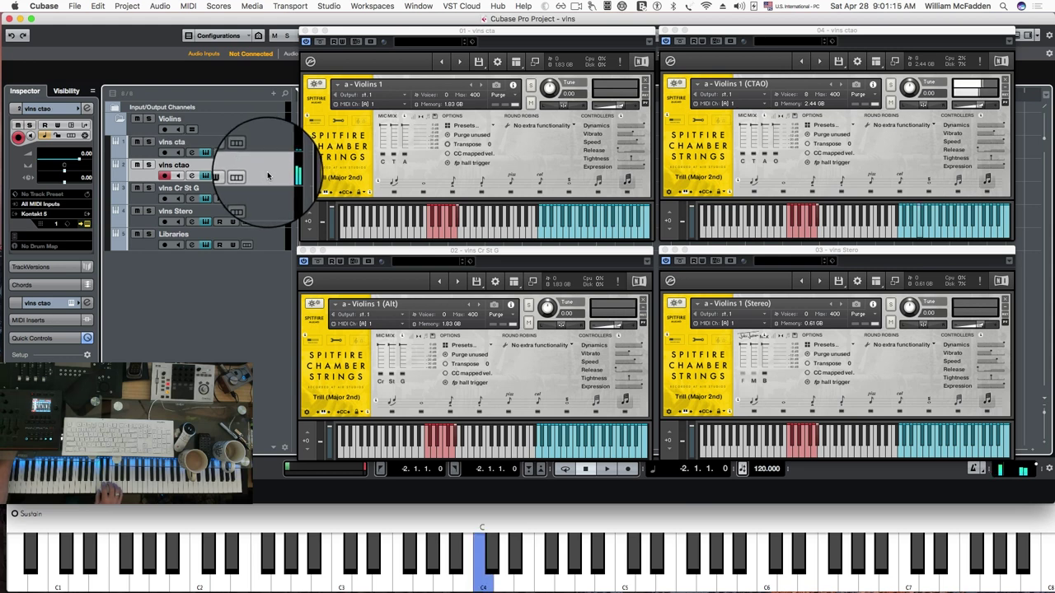
pyautogui.click(265, 196)
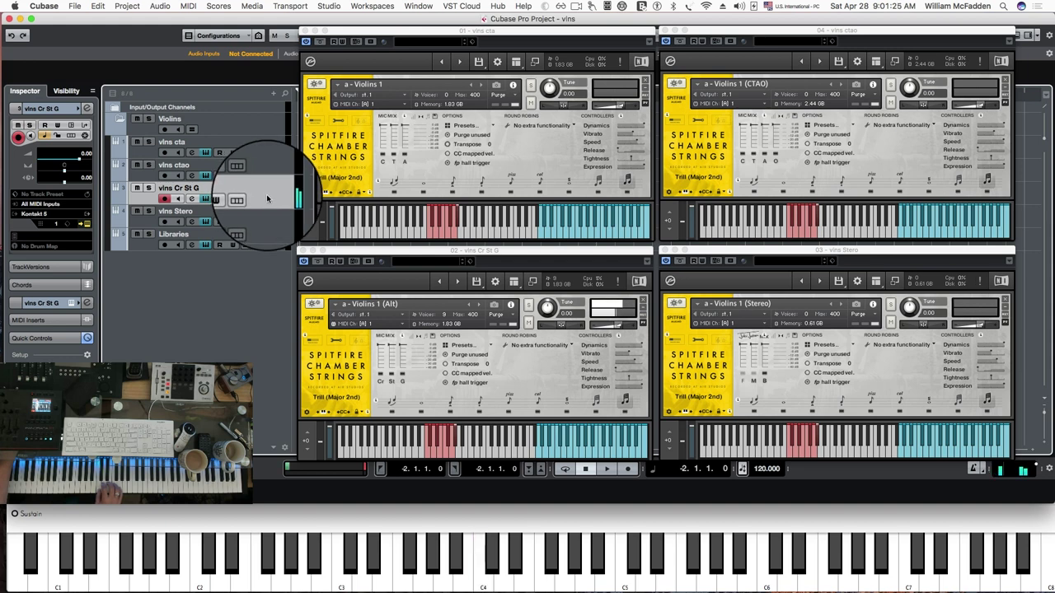
pyautogui.click(267, 224)
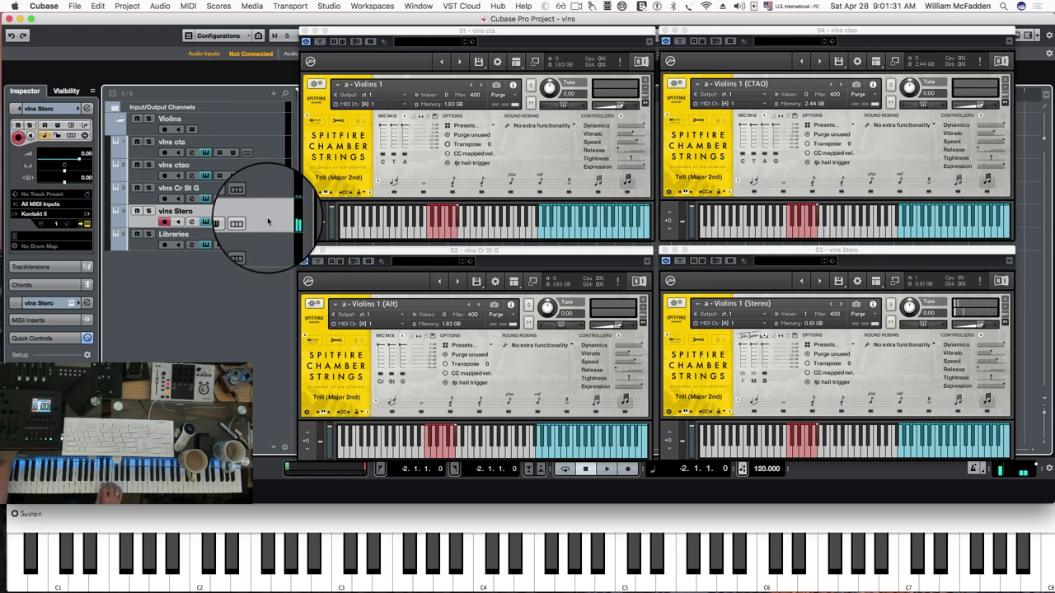
pyautogui.click(755, 375)
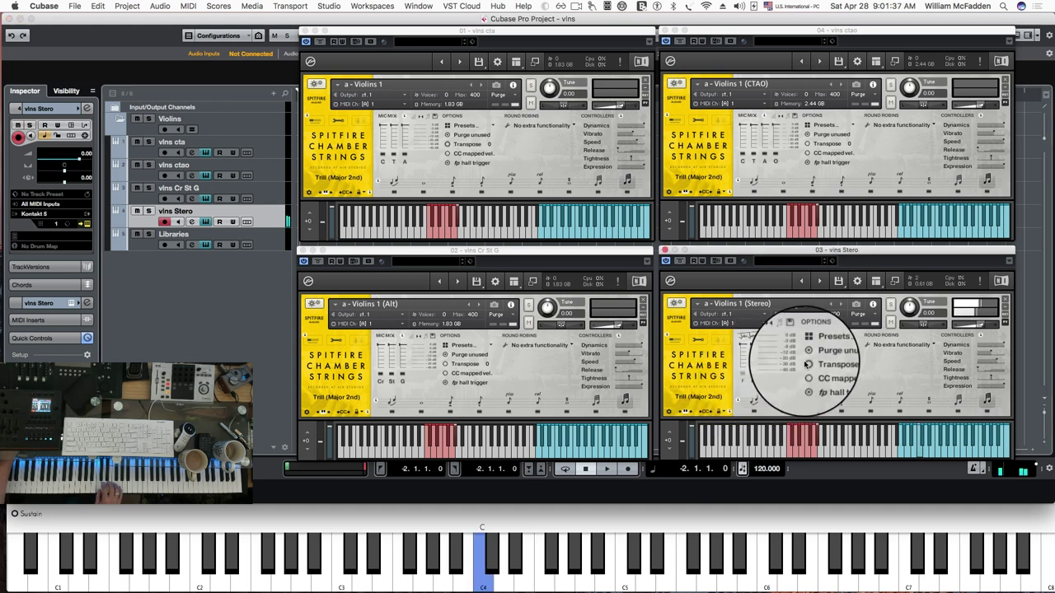